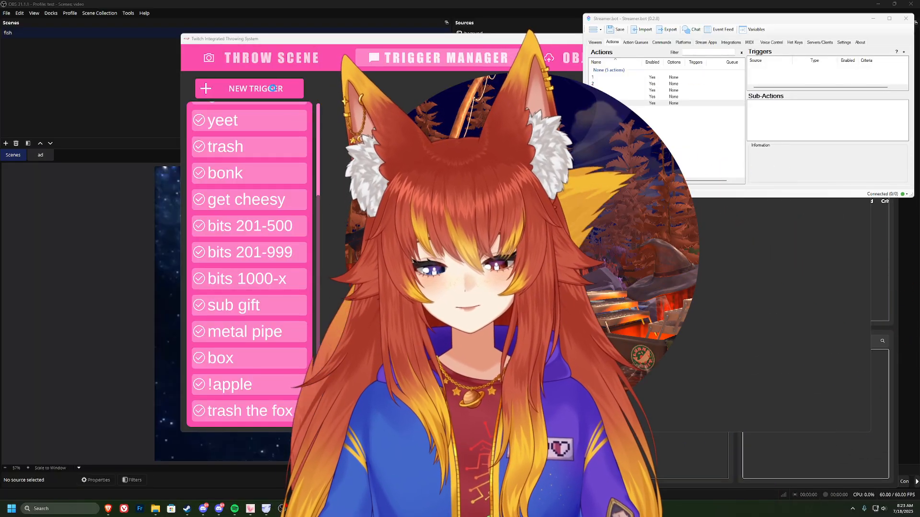
# Step: Create a new trigger in the Trigger Manager and name it "Banna"
pyautogui.click(272, 88)
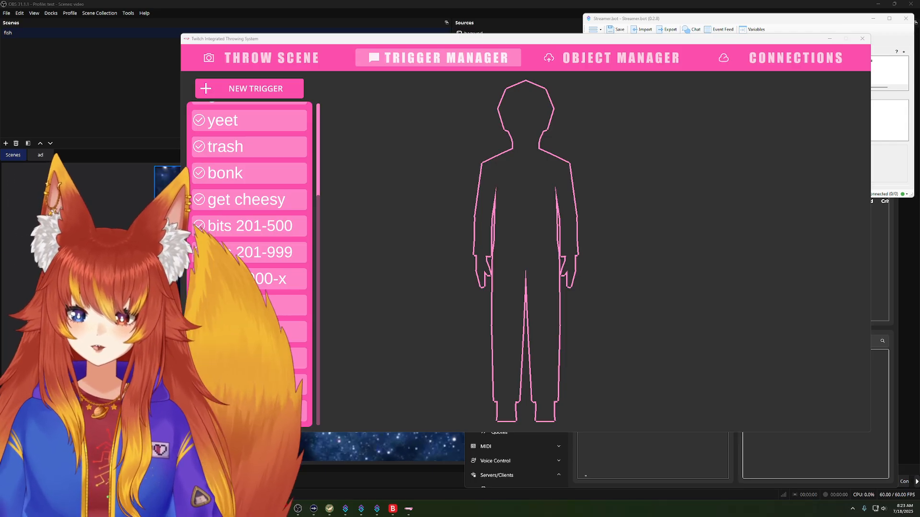
pyautogui.click(251, 92)
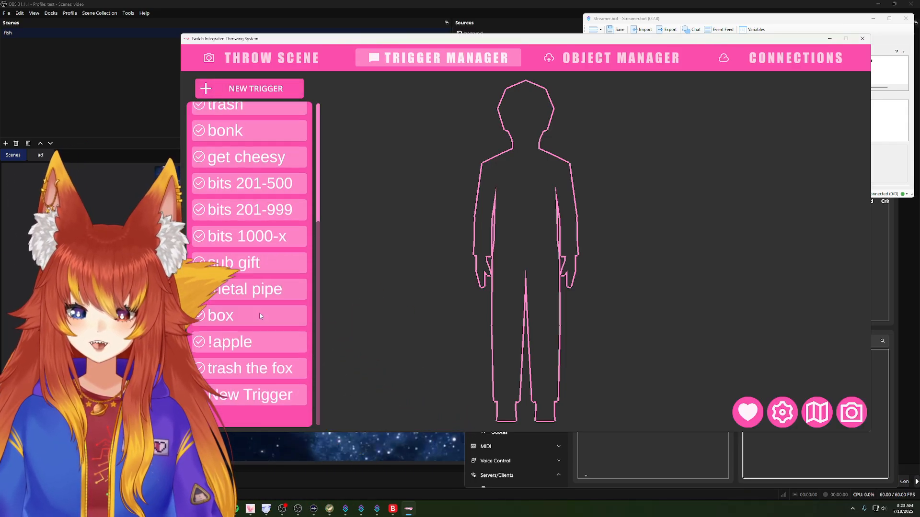
pyautogui.click(250, 417)
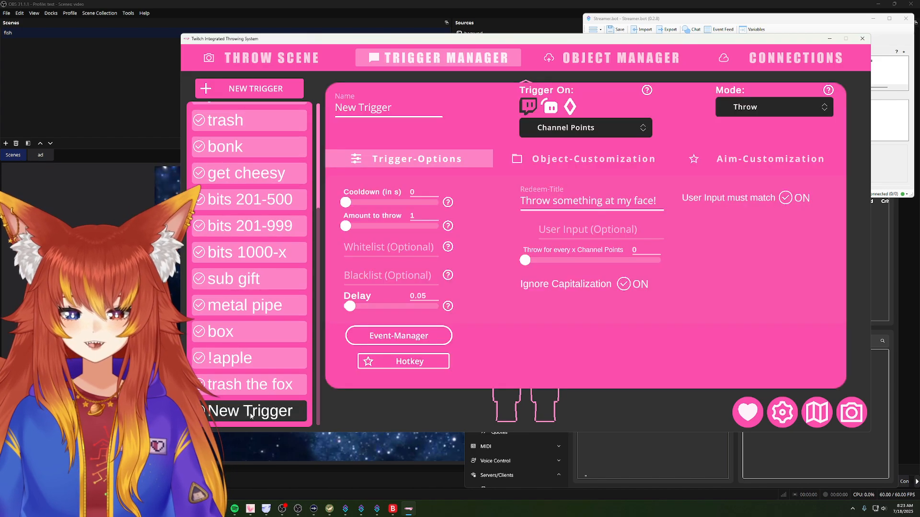
pyautogui.click(384, 110)
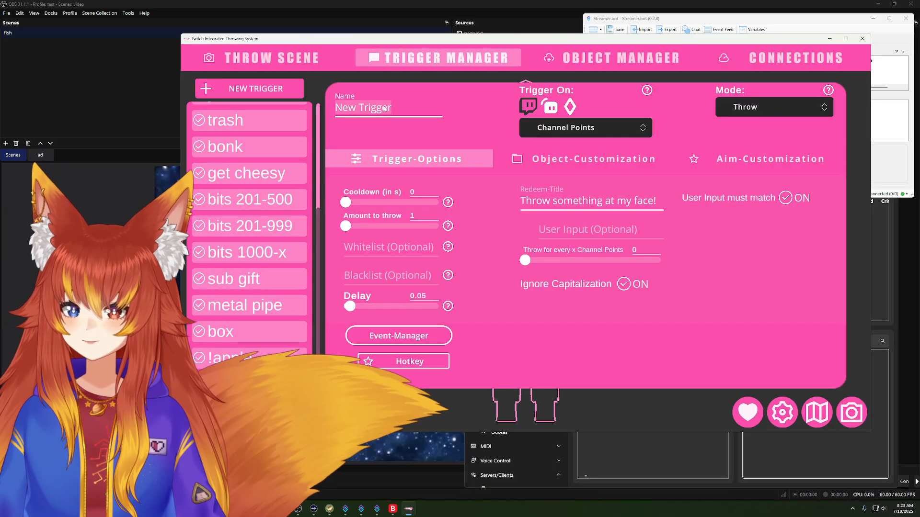
pyautogui.write('B')
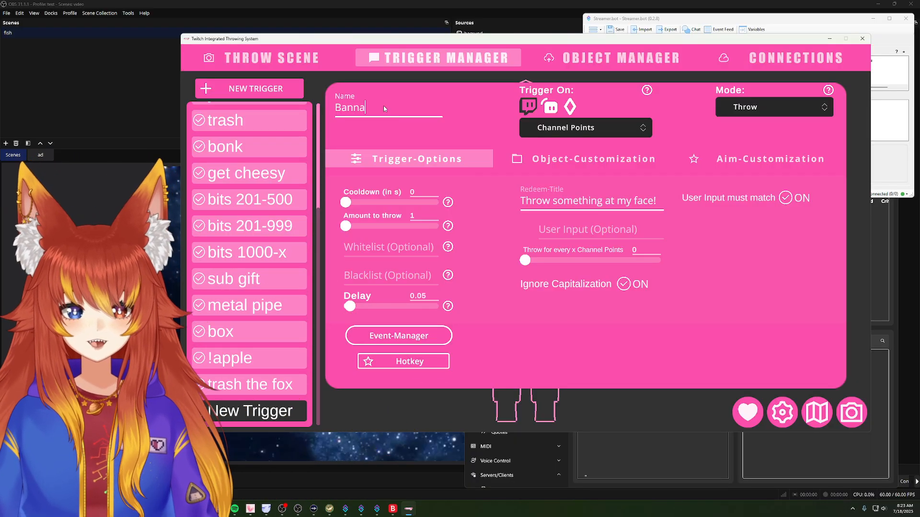
pyautogui.write('anna')
# Step: In the Banna trigger's object customization, disable all objects and enable only the banana
pyautogui.click(555, 161)
pyautogui.rightClick(576, 229)
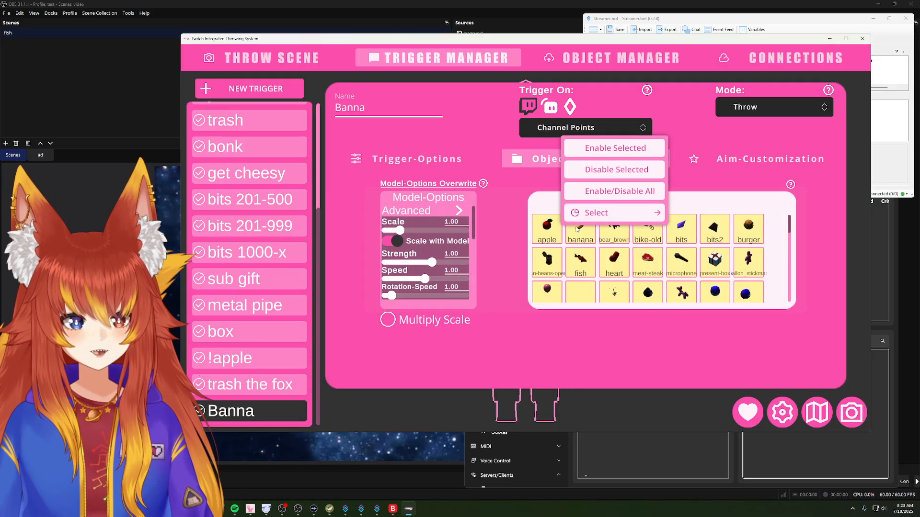
pyautogui.click(610, 192)
pyautogui.click(580, 229)
pyautogui.rightClick(580, 229)
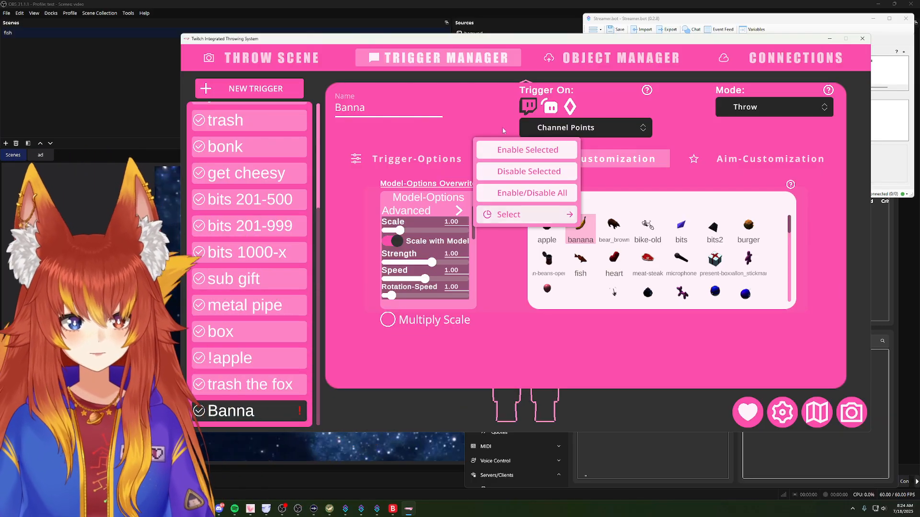
pyautogui.click(559, 151)
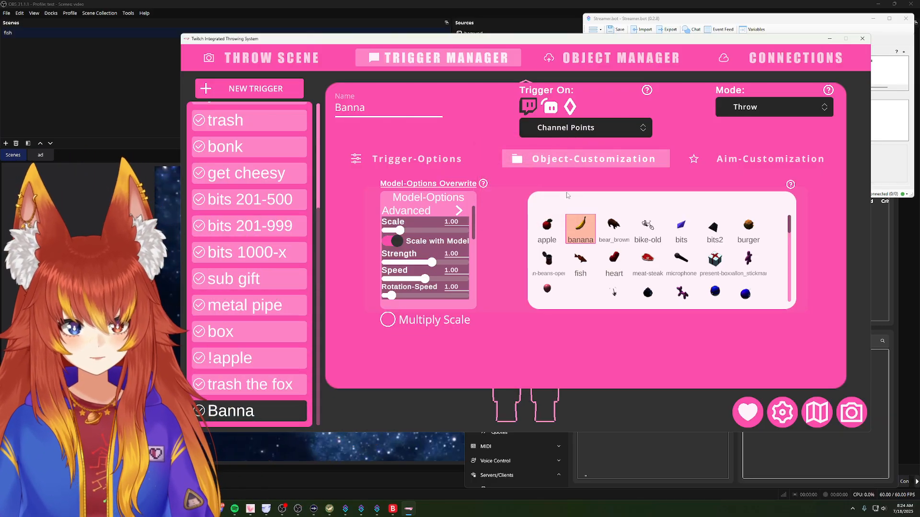
# Step: Return to the Banna trigger's options, close its settings and test-fire the trigger from the trigger list
pyautogui.click(415, 160)
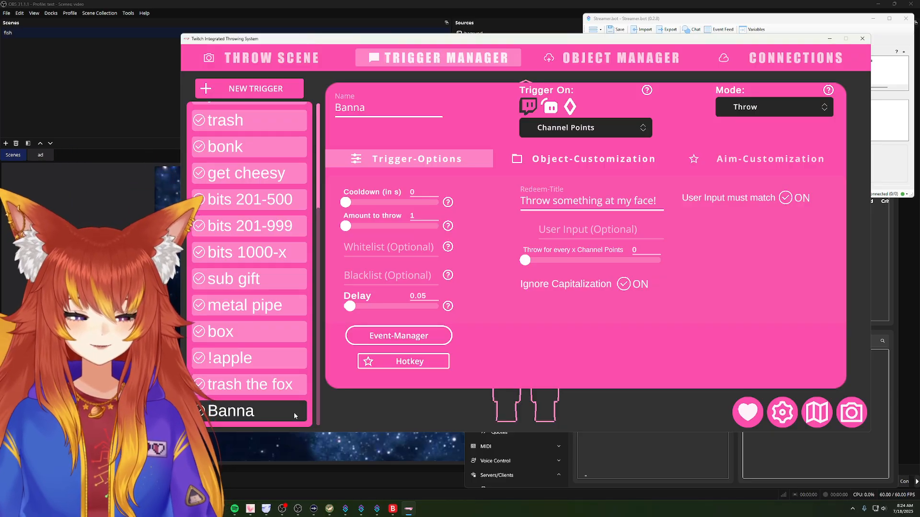
pyautogui.click(431, 363)
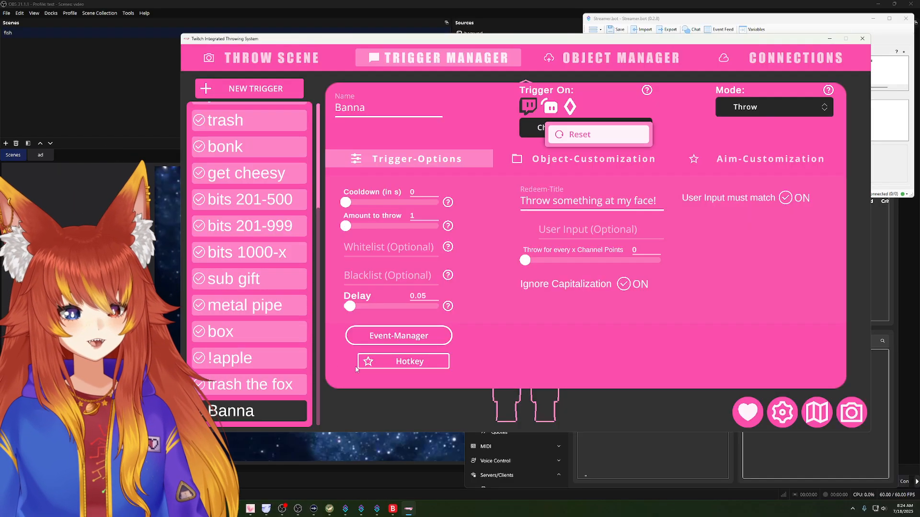
pyautogui.click(283, 414)
pyautogui.click(283, 415)
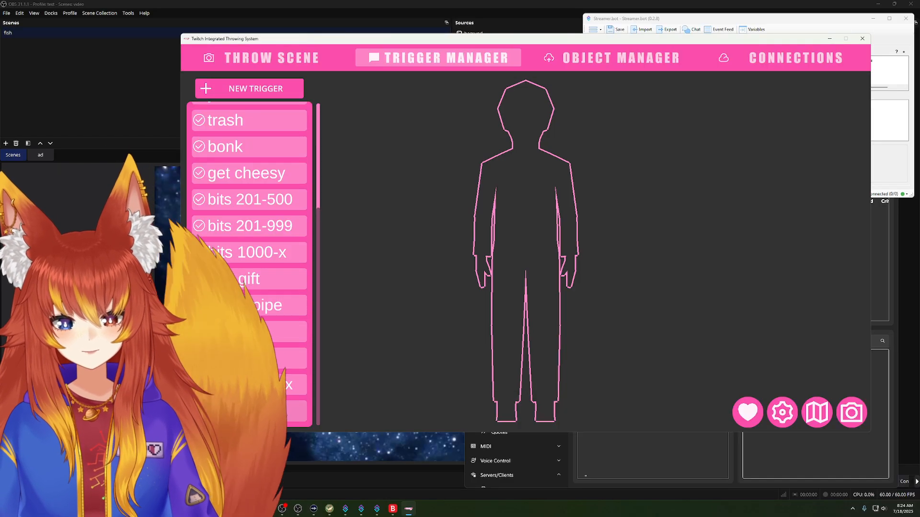
pyautogui.rightClick(287, 413)
pyautogui.click(342, 330)
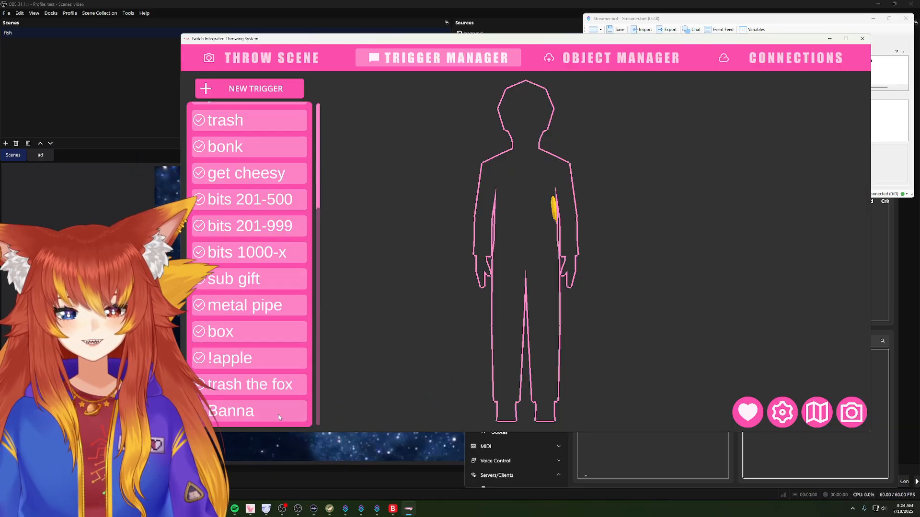
pyautogui.rightClick(258, 408)
pyautogui.click(302, 316)
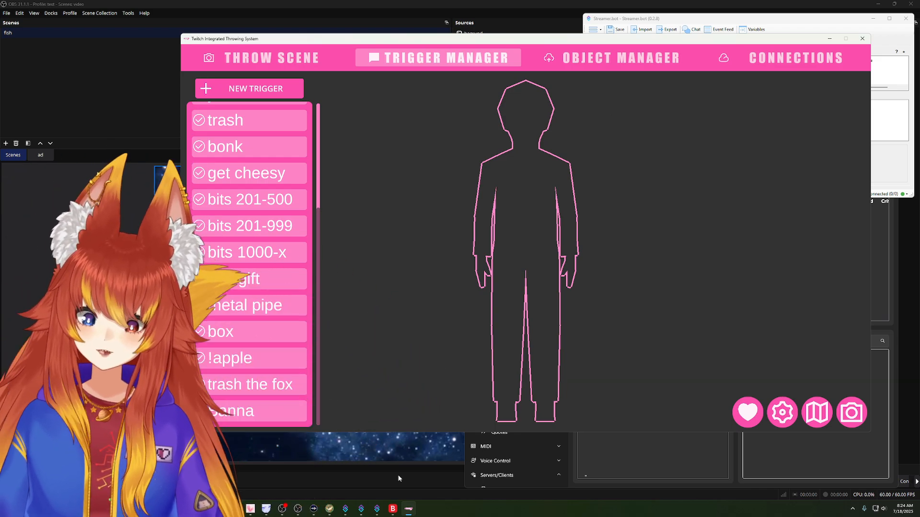
# Step: Switch to LurkBait Twitch Fishing, review the custom catches down to the banna entry, and close the list
pyautogui.click(330, 509)
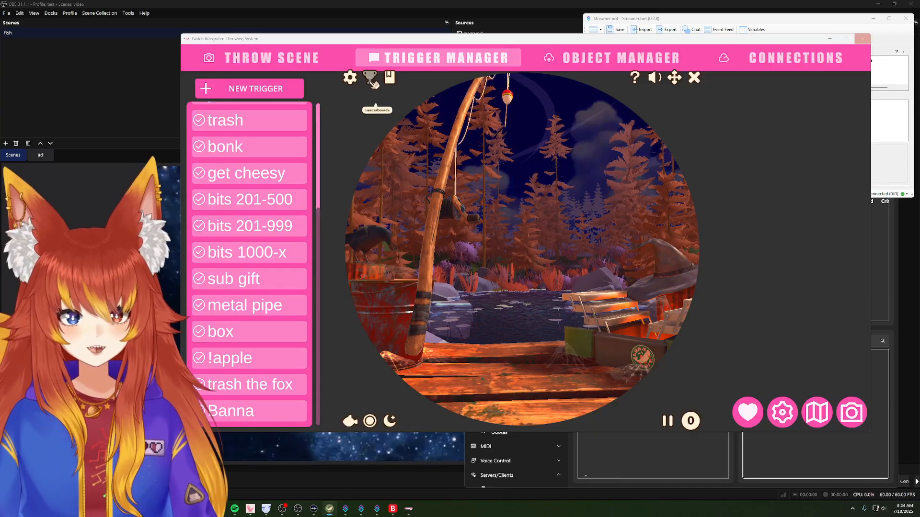
pyautogui.click(351, 81)
pyautogui.scroll(-3, 522, 239)
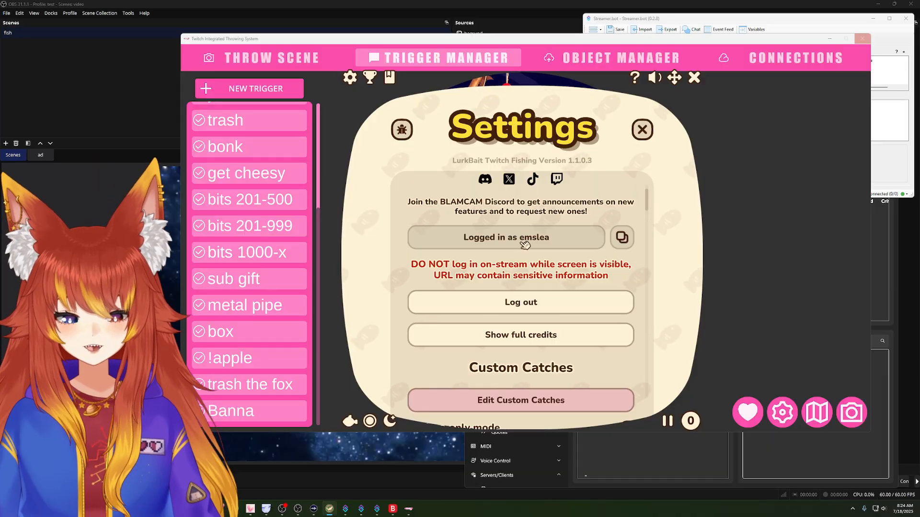
pyautogui.scroll(-2, 522, 242)
pyautogui.click(505, 308)
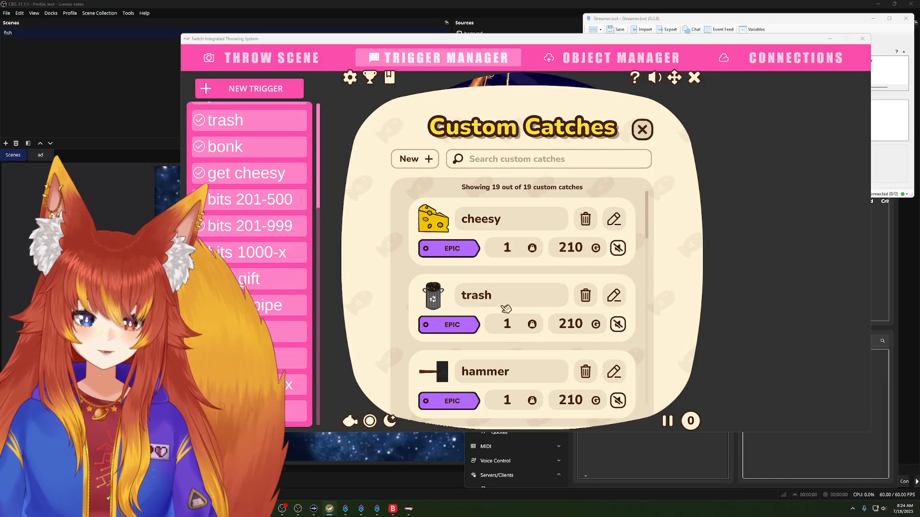
pyautogui.scroll(-15, 512, 358)
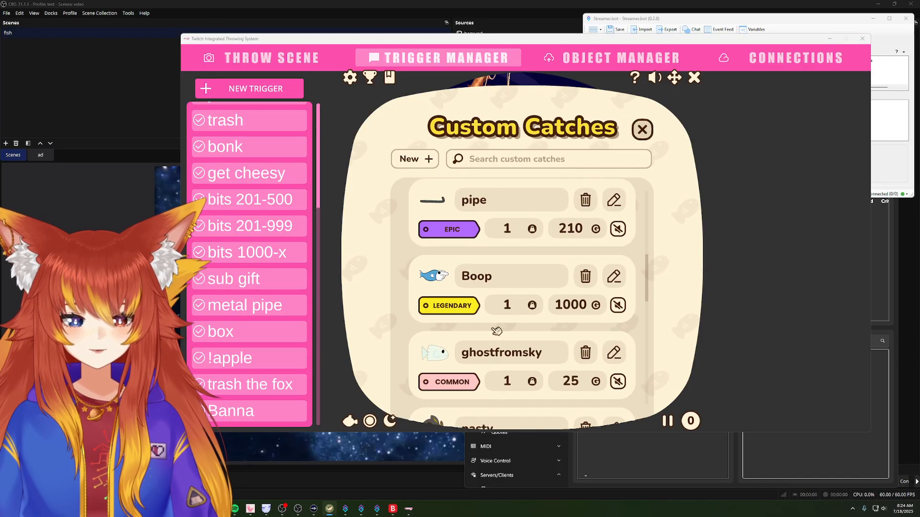
pyautogui.scroll(-10, 512, 358)
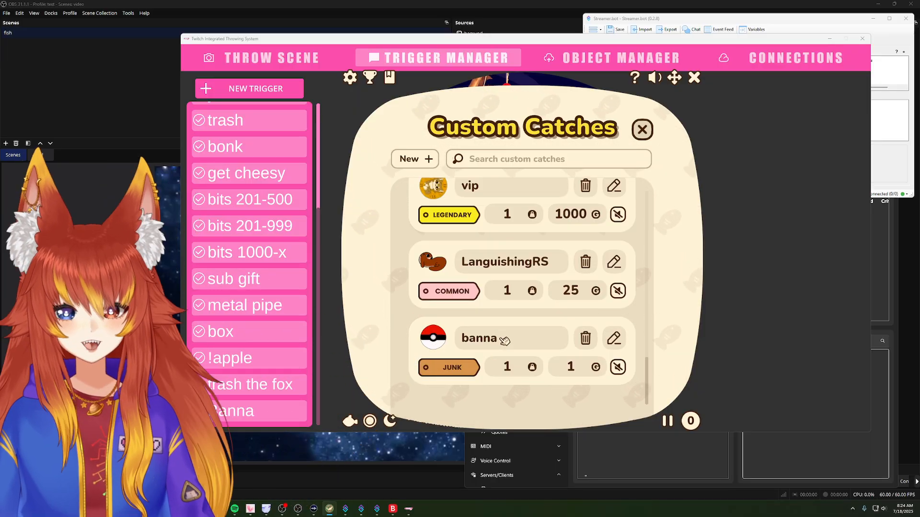
pyautogui.click(644, 131)
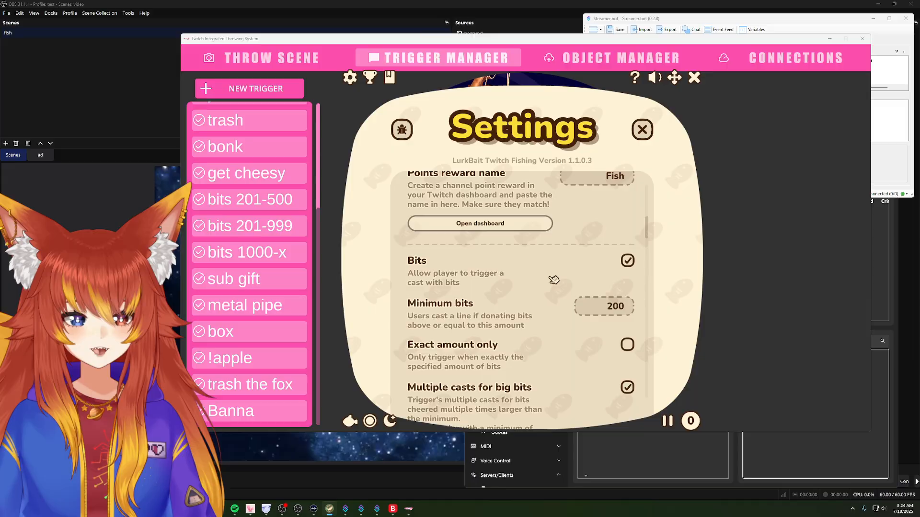
# Step: Find the Streamer.bot HTTP server address, port and action assignments in the LurkBait settings
pyautogui.scroll(-10, 554, 279)
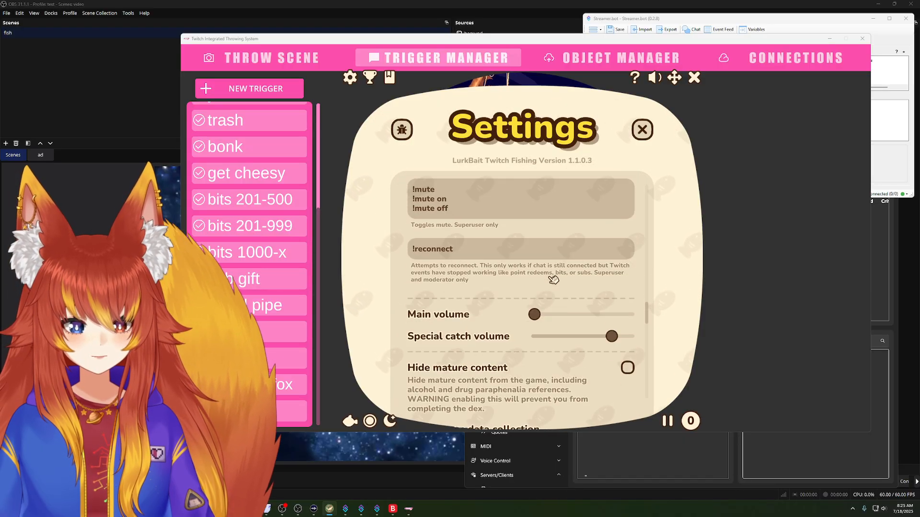
pyautogui.scroll(-8, 554, 280)
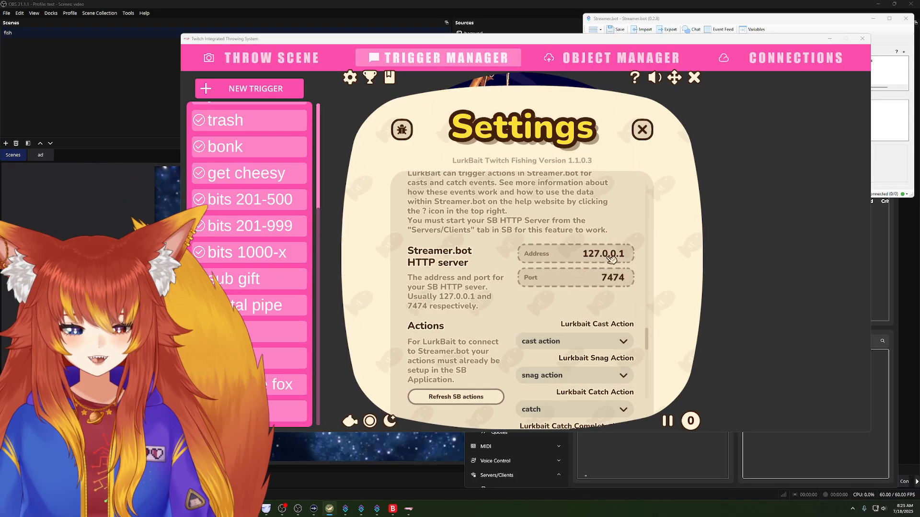
pyautogui.scroll(-1, 612, 258)
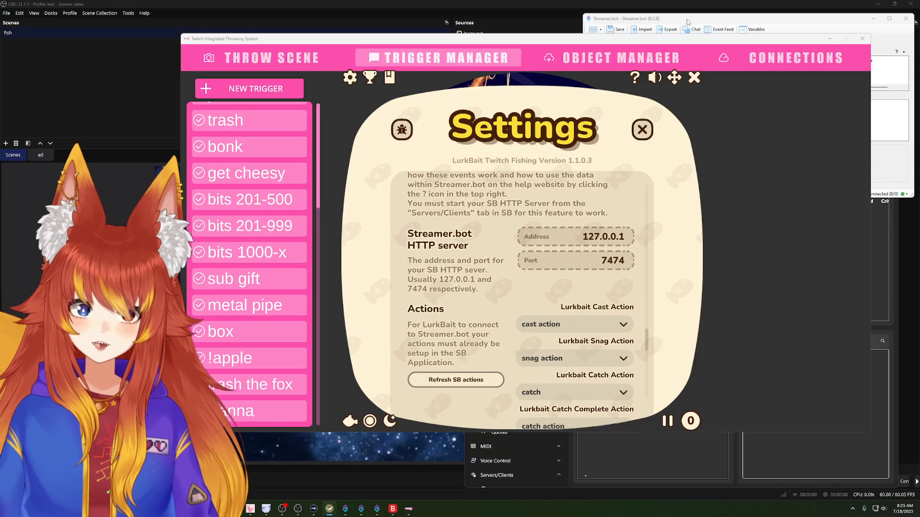
# Step: Switch to Streamer.bot and check the HTTP server's address and port, and the Twitch Integrated Throwing System integration settings
pyautogui.click(688, 22)
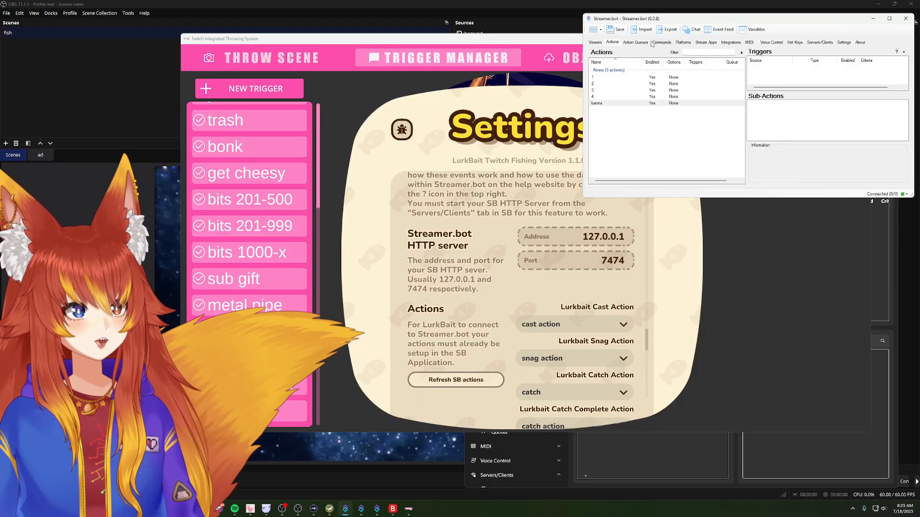
pyautogui.moveTo(682, 22); pyautogui.dragTo(551, 161)
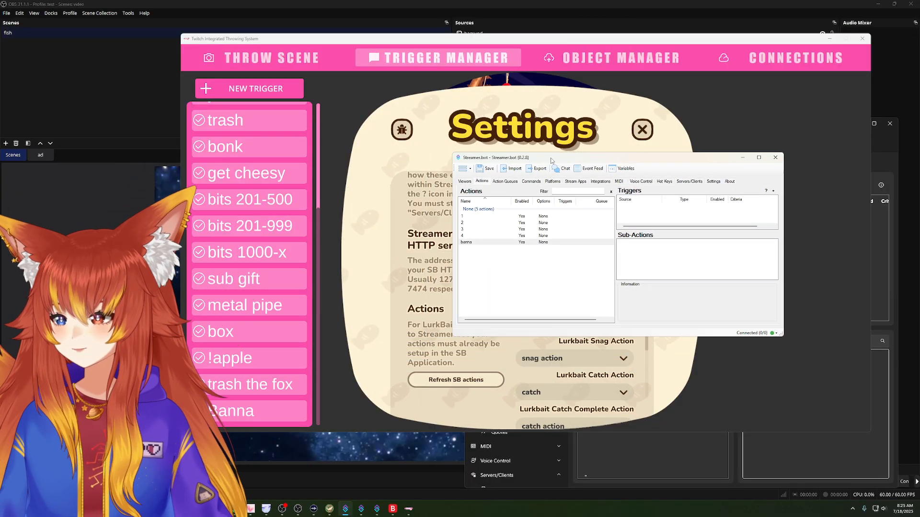
pyautogui.click(688, 182)
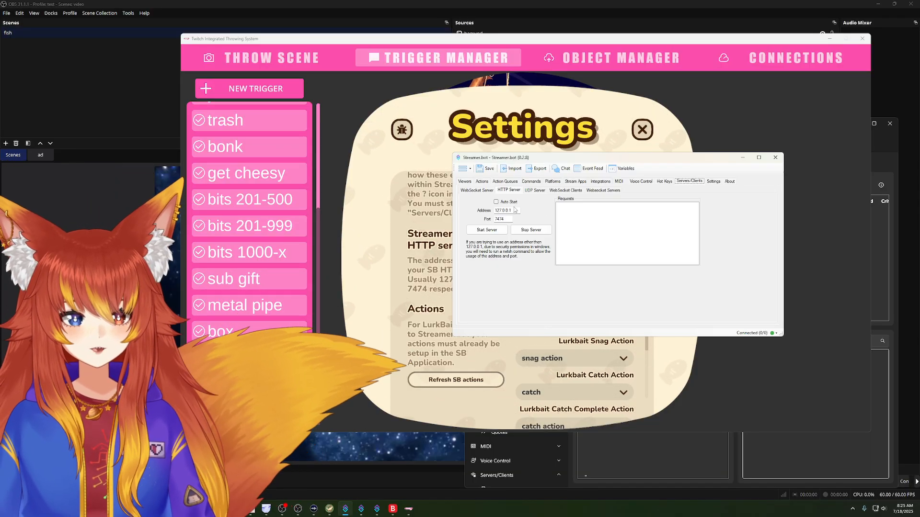
pyautogui.moveTo(512, 211); pyautogui.dragTo(484, 209)
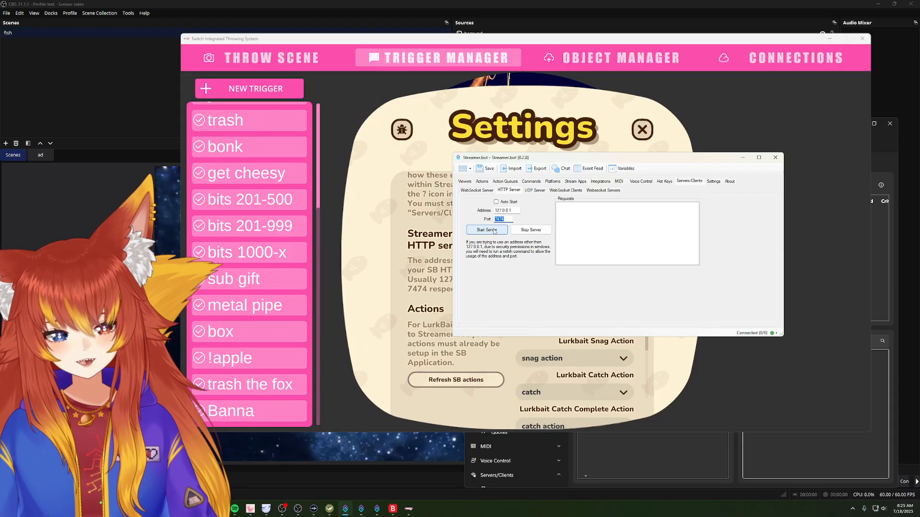
pyautogui.click(601, 182)
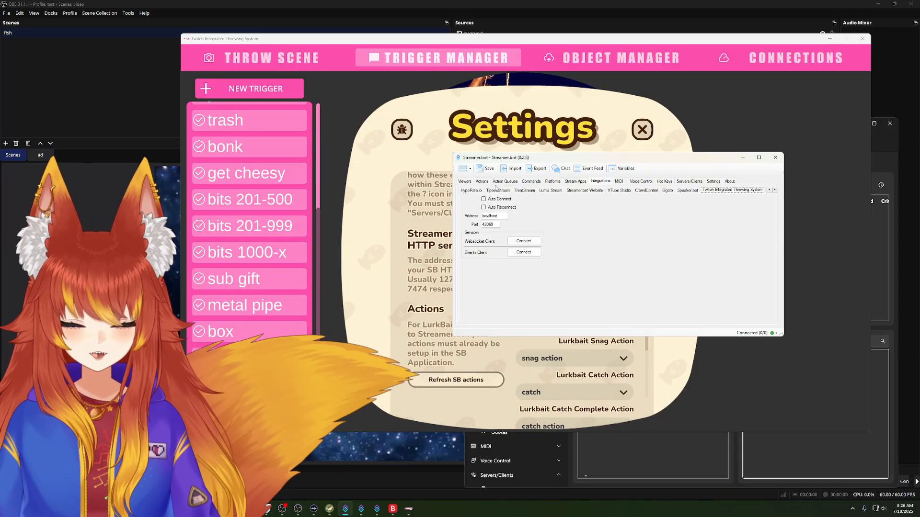
# Step: Go through the existing Streamer.bot actions and inspect the sub-actions of action 4
pyautogui.click(480, 182)
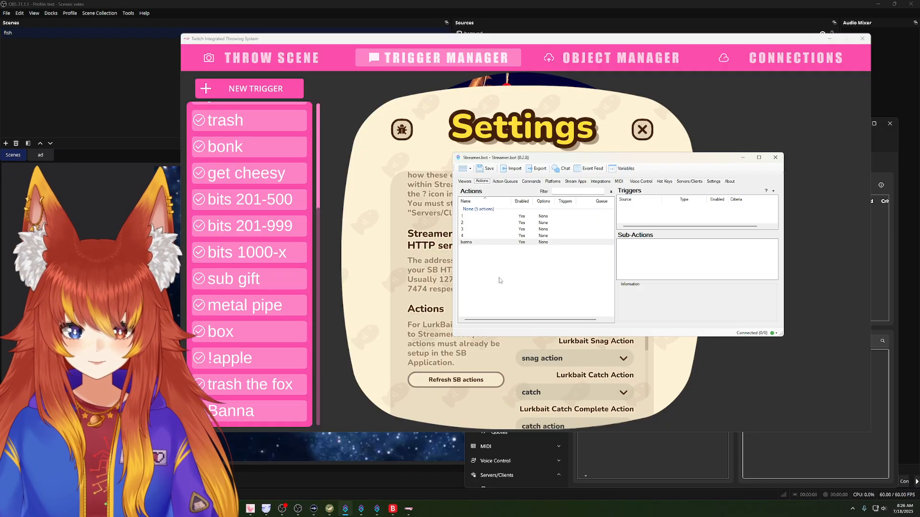
pyautogui.click(486, 243)
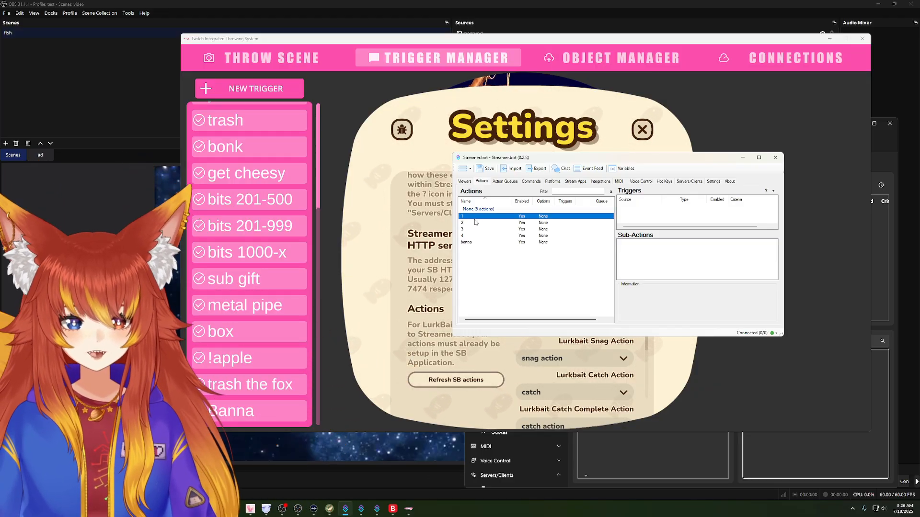
pyautogui.click(474, 229)
pyautogui.click(474, 235)
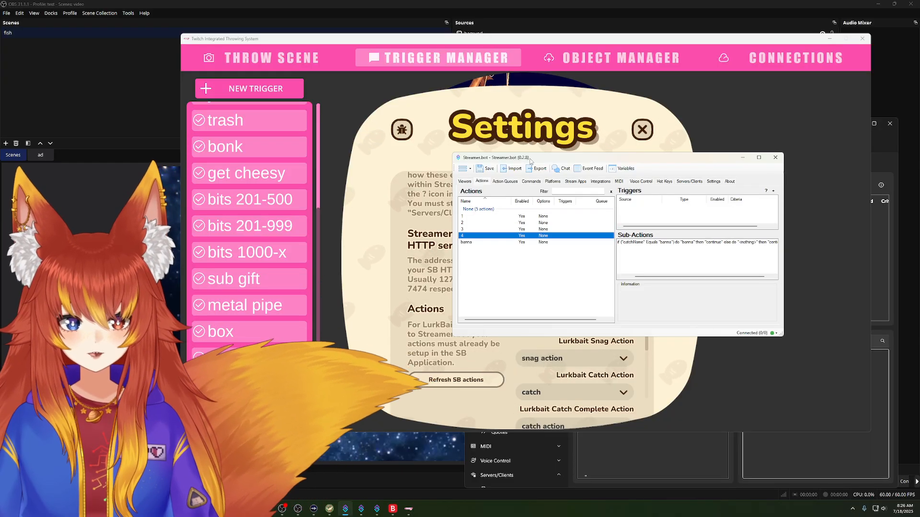
# Step: Move Streamer.bot aside and refresh the list of Streamer.bot actions in the LurkBait settings
pyautogui.moveTo(543, 161); pyautogui.dragTo(777, 199)
pyautogui.click(523, 288)
pyautogui.scroll(-2, 523, 288)
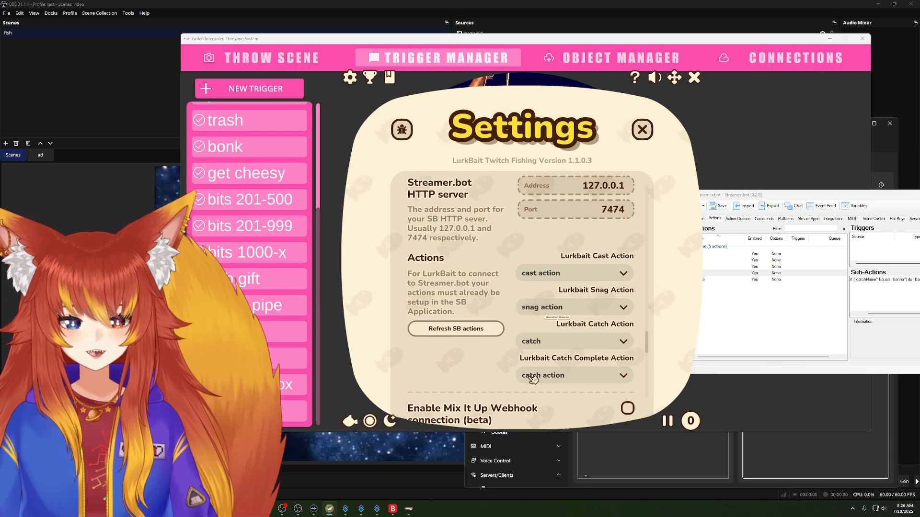
pyautogui.click(458, 335)
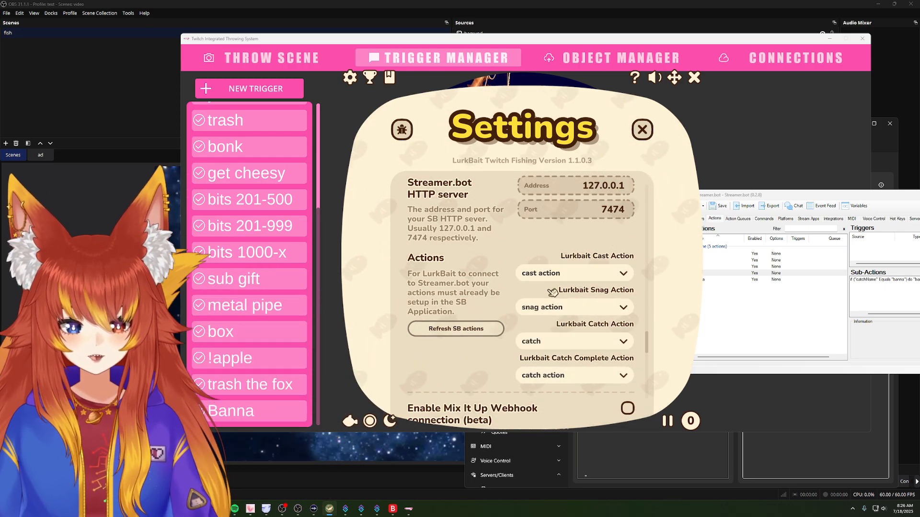
# Step: Browse the available actions for the Lurkbait Cast Action and keep "cast action" selected
pyautogui.scroll(-3, 556, 181)
pyautogui.scroll(3, 556, 192)
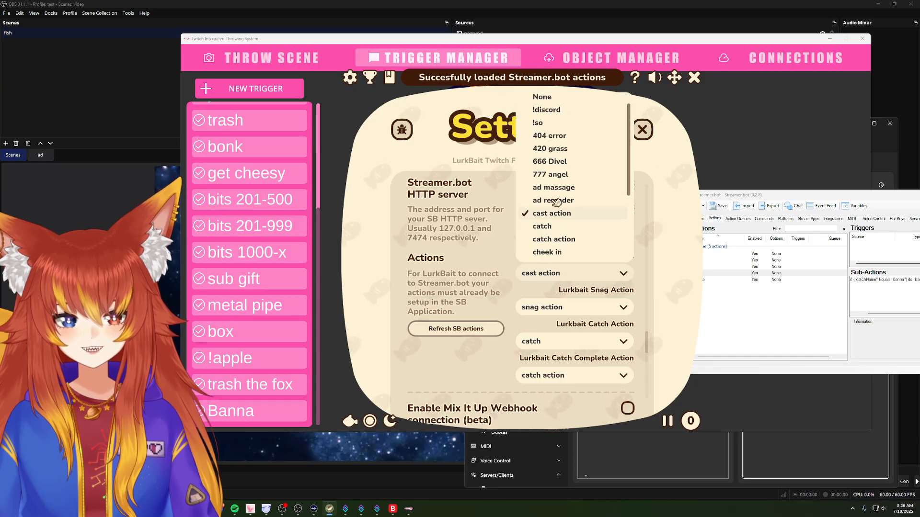
pyautogui.scroll(-3, 554, 200)
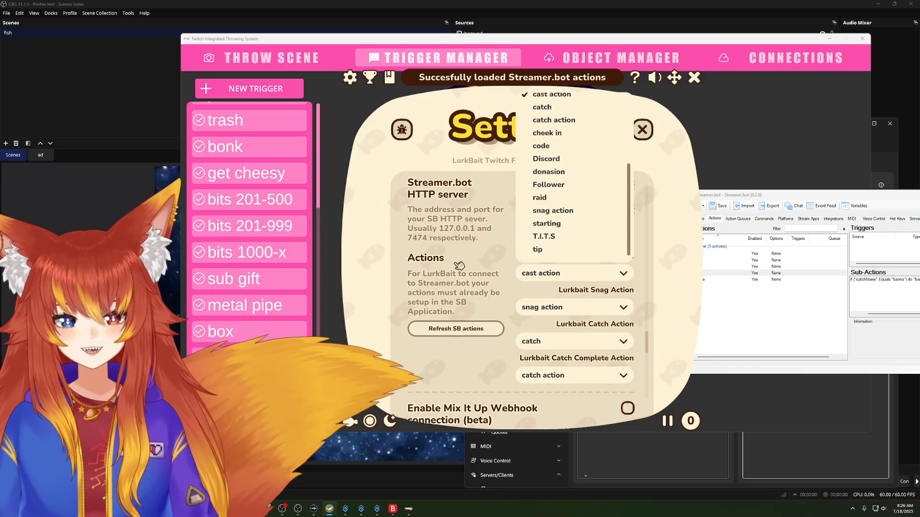
pyautogui.click(561, 95)
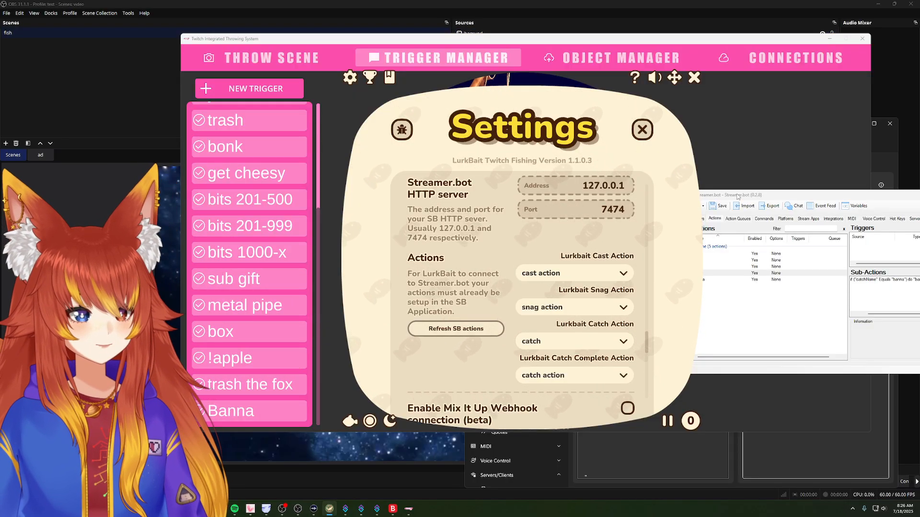
# Step: Switch to Streamer.bot and place its window over the LurkBait settings with action 4 in view
pyautogui.moveTo(737, 197); pyautogui.dragTo(600, 194)
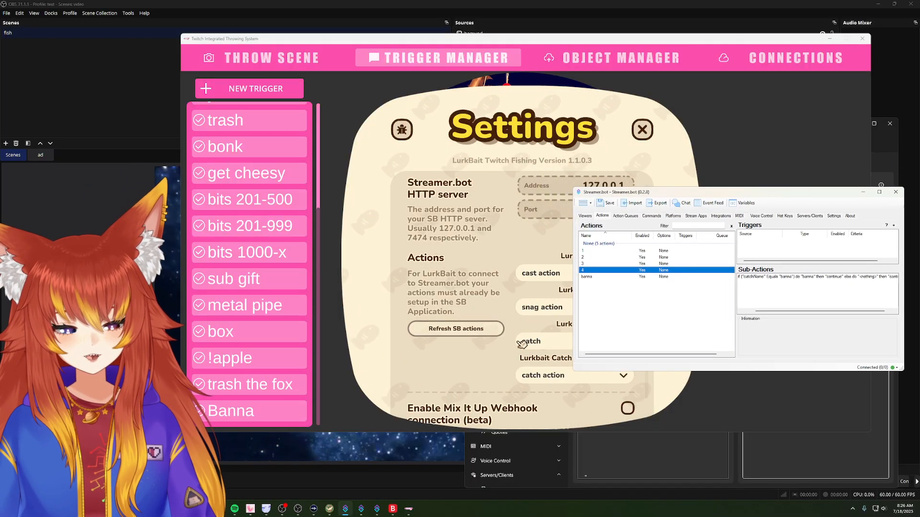
pyautogui.moveTo(637, 197); pyautogui.dragTo(628, 77)
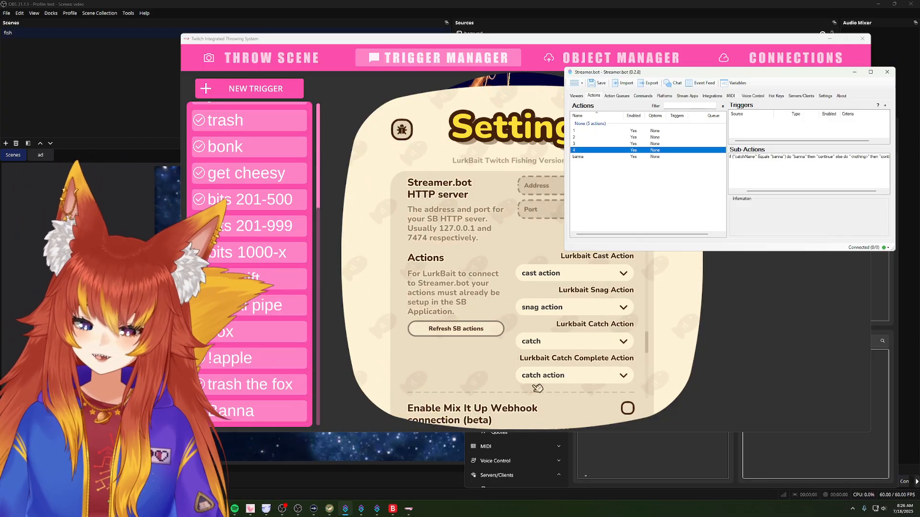
pyautogui.moveTo(627, 74); pyautogui.dragTo(512, 155)
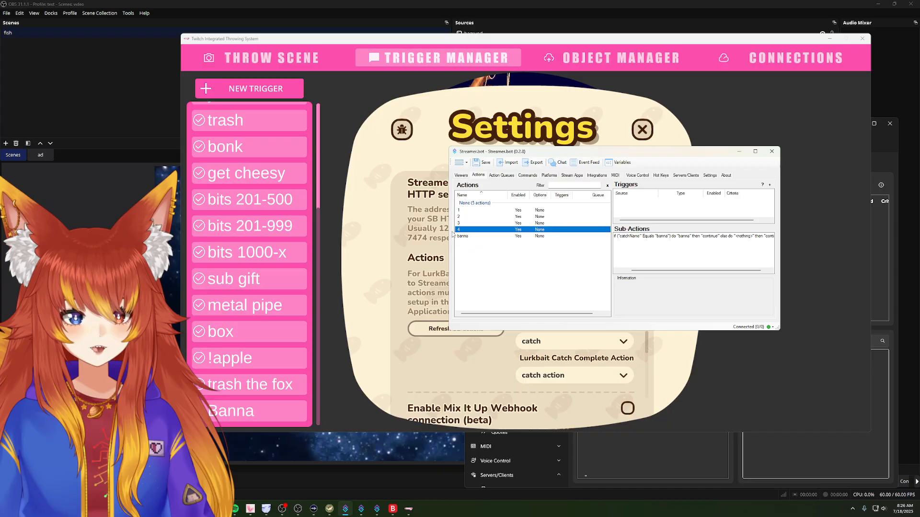
pyautogui.rightClick(630, 237)
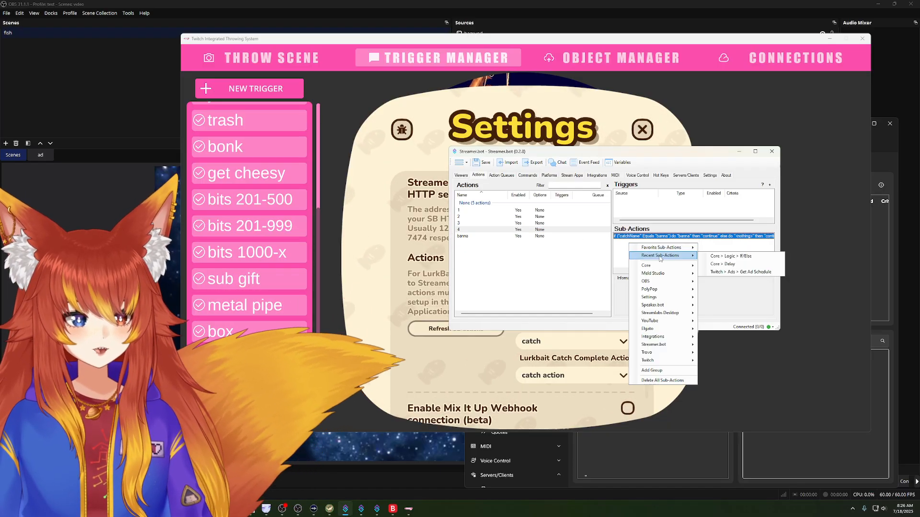
pyautogui.moveTo(664, 346)
pyautogui.moveTo(661, 267)
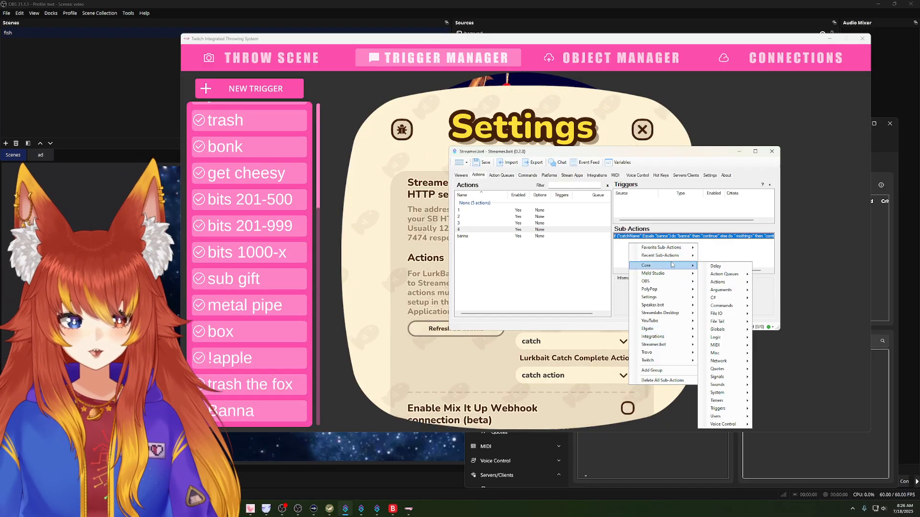
pyautogui.moveTo(732, 340)
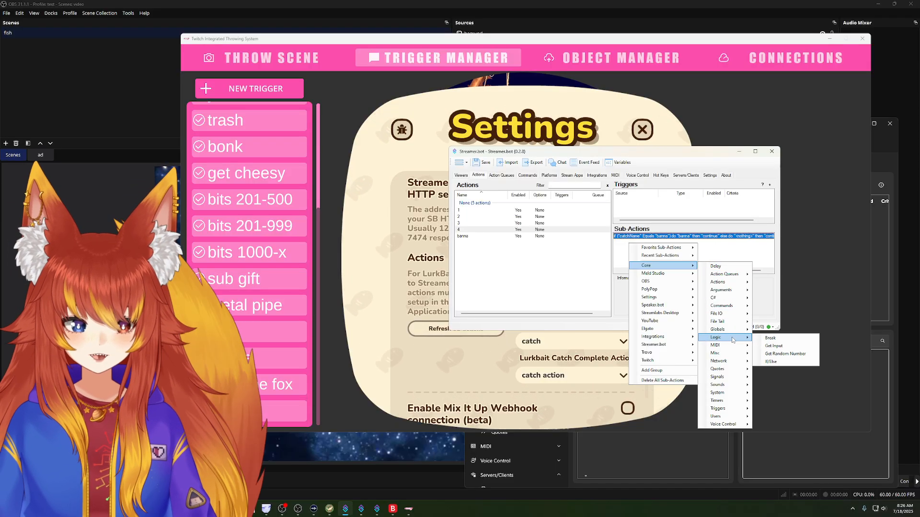
pyautogui.click(772, 362)
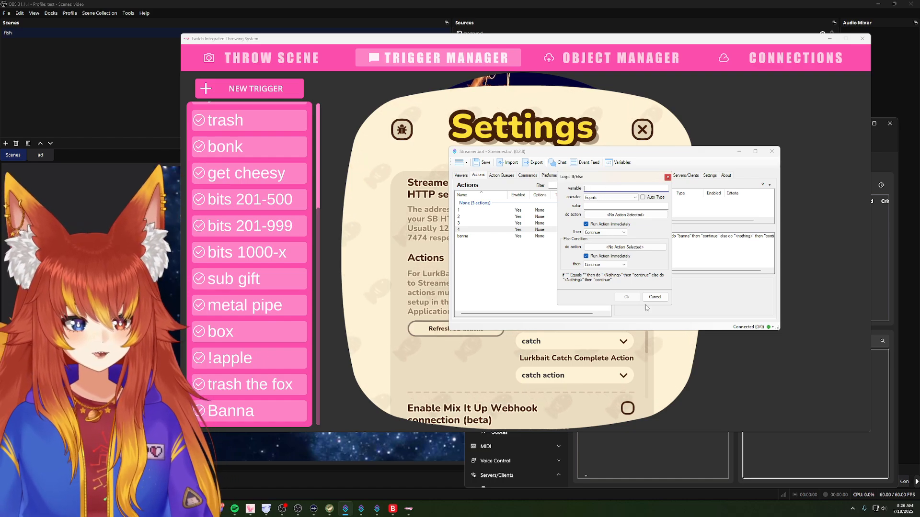
pyautogui.click(655, 297)
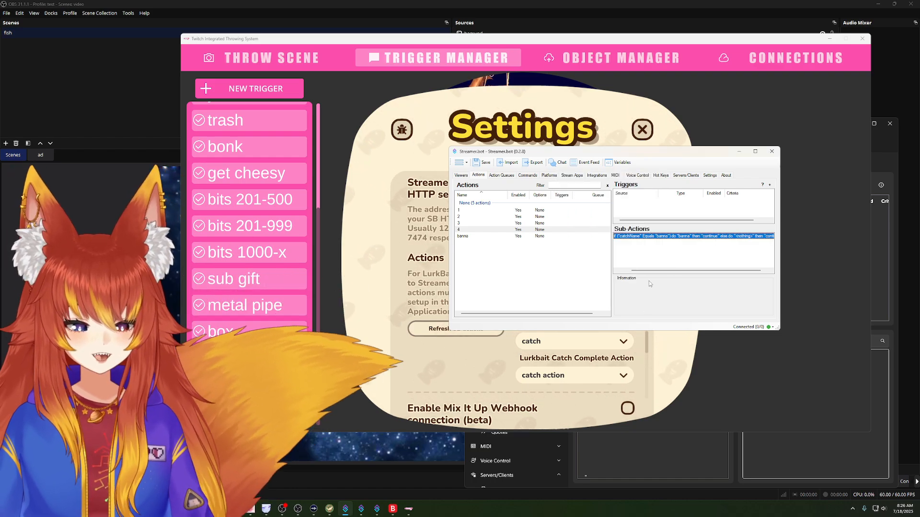
# Step: Open action 4's existing If/Else sub-action and compare its value with the "banna" entry in LurkBait's custom catches
pyautogui.doubleClick(649, 237)
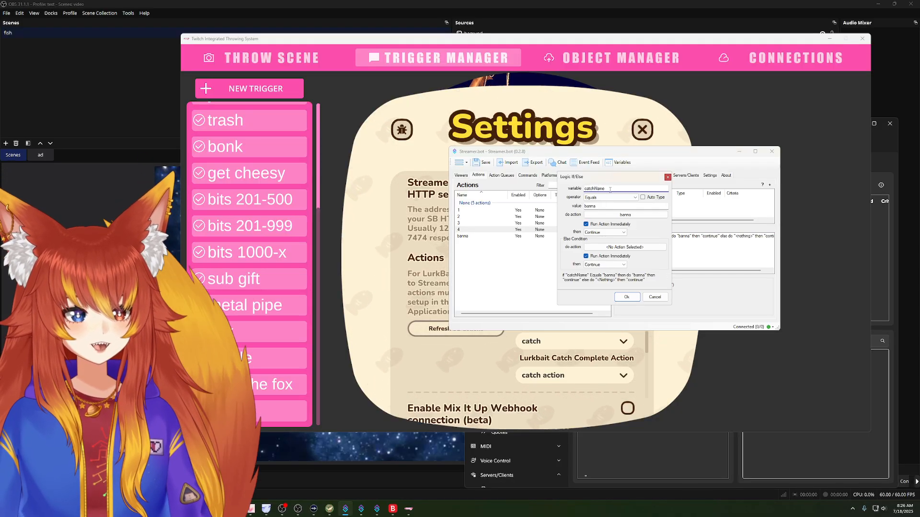
pyautogui.click(604, 207)
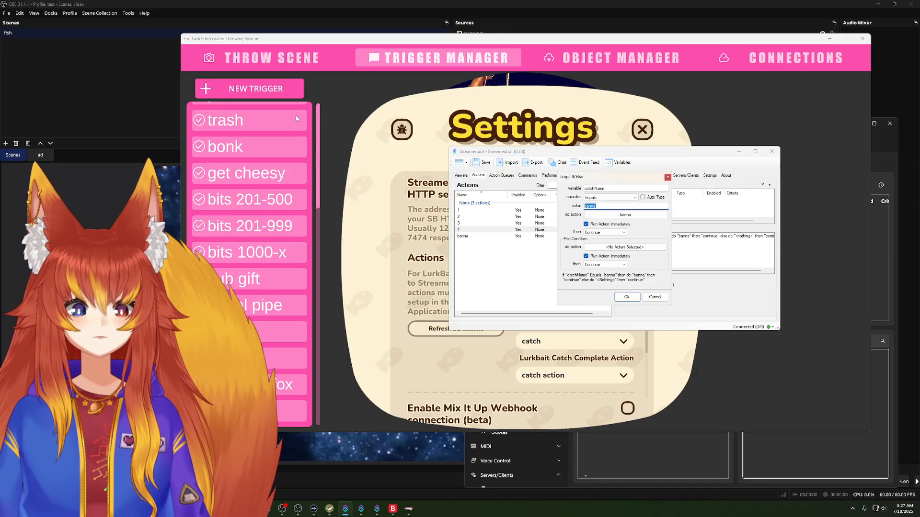
pyautogui.click(396, 211)
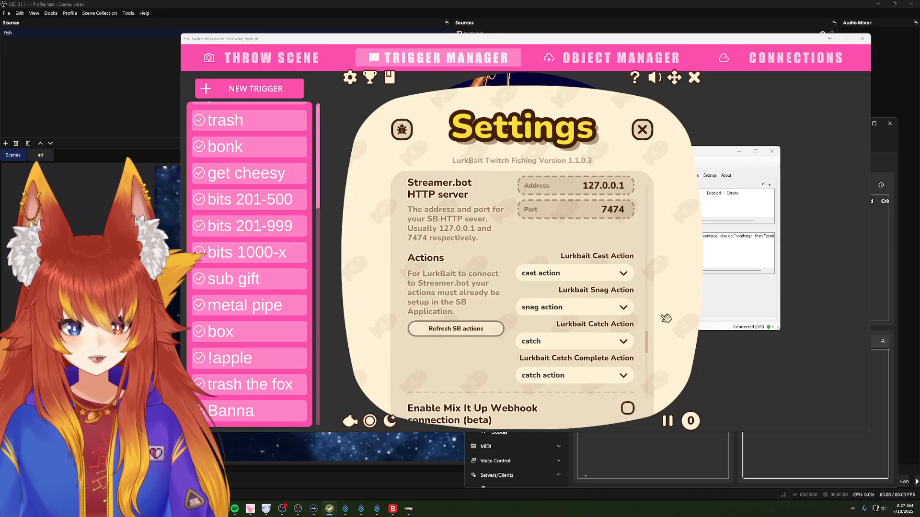
pyautogui.moveTo(648, 342); pyautogui.dragTo(646, 198)
pyautogui.click(472, 352)
pyautogui.scroll(-2, 484, 329)
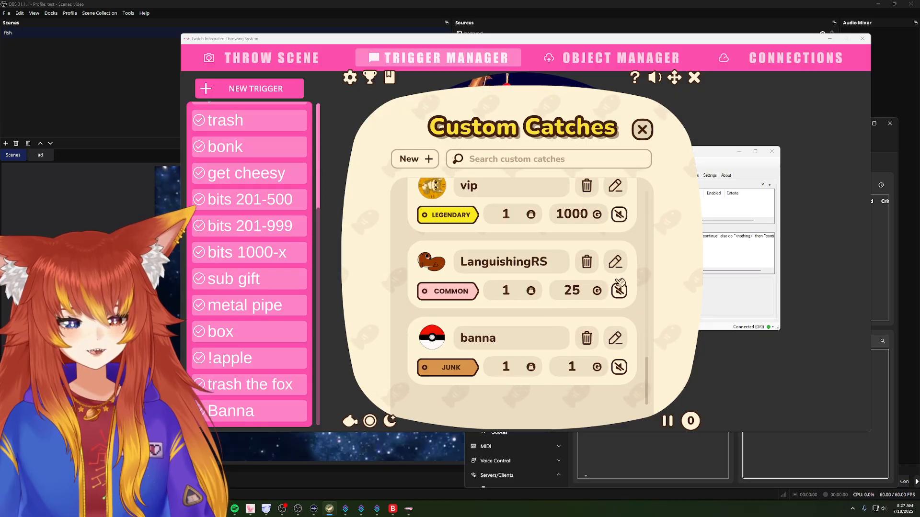
pyautogui.click(646, 135)
pyautogui.click(720, 296)
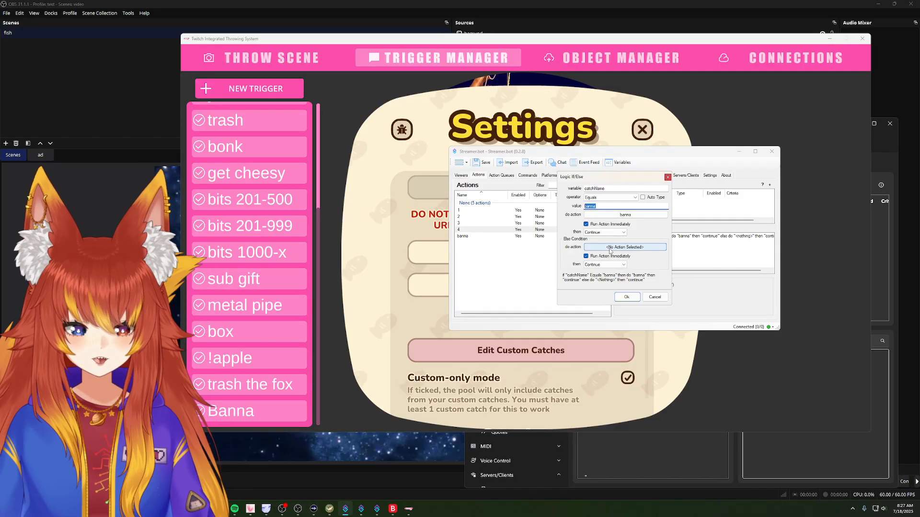
# Step: Review the actions selectable for the If/Else condition's match and else branches, and close the condition without saving
pyautogui.click(609, 215)
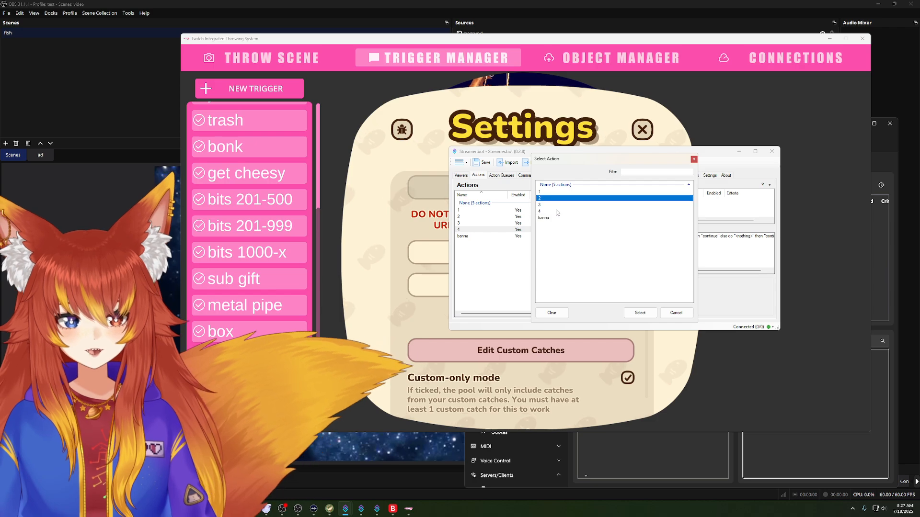
pyautogui.click(554, 218)
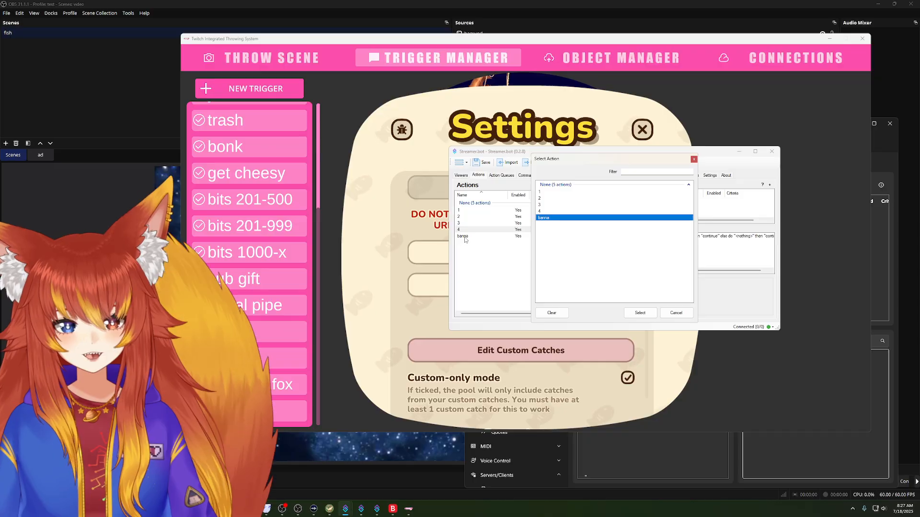
pyautogui.click(639, 313)
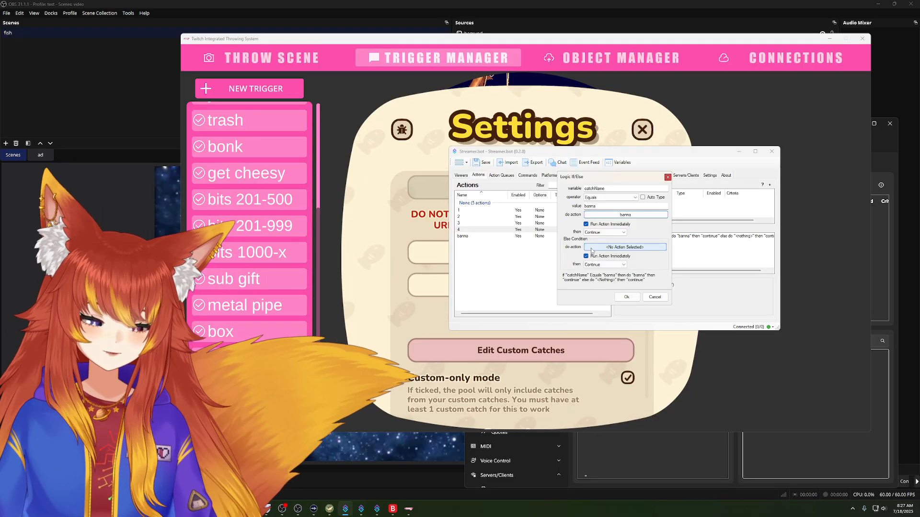
pyautogui.click(596, 248)
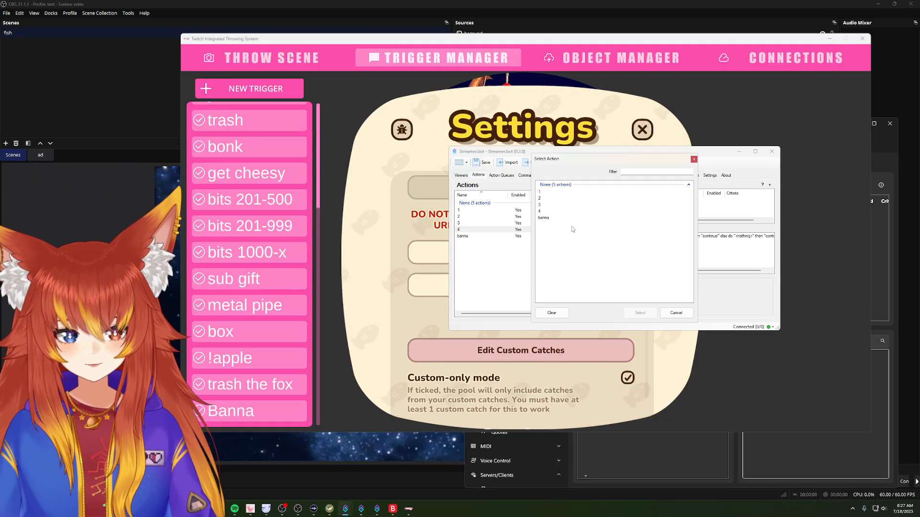
pyautogui.click(680, 314)
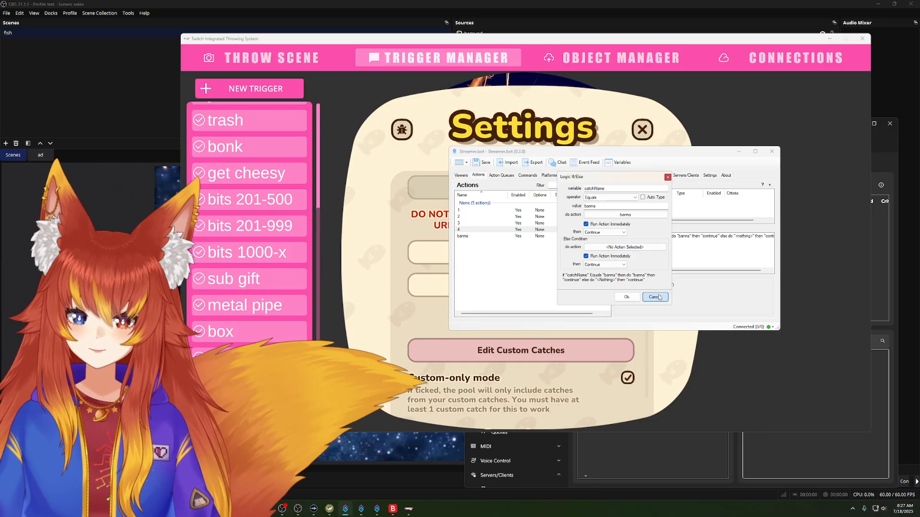
pyautogui.click(659, 297)
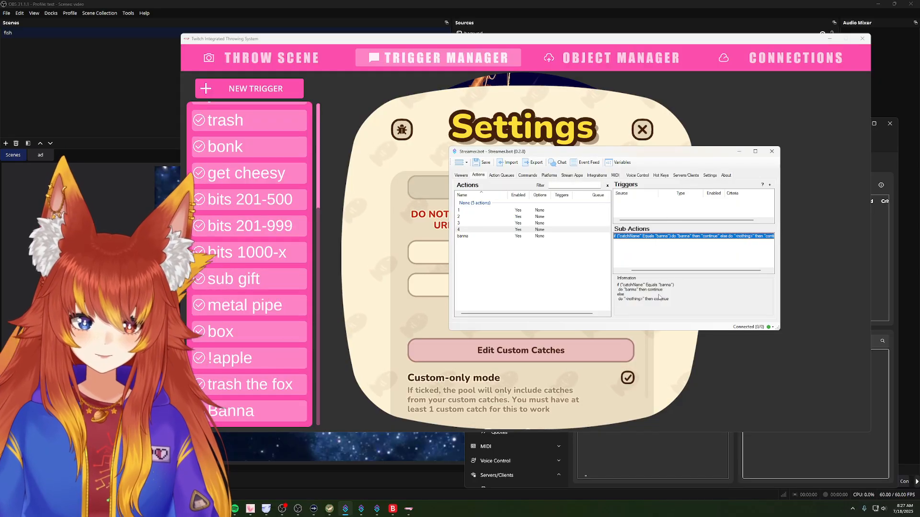
# Step: Try to add a Throwing System "Activate Trigger" sub-action to the banna action
pyautogui.click(464, 237)
pyautogui.moveTo(608, 158); pyautogui.dragTo(572, 177)
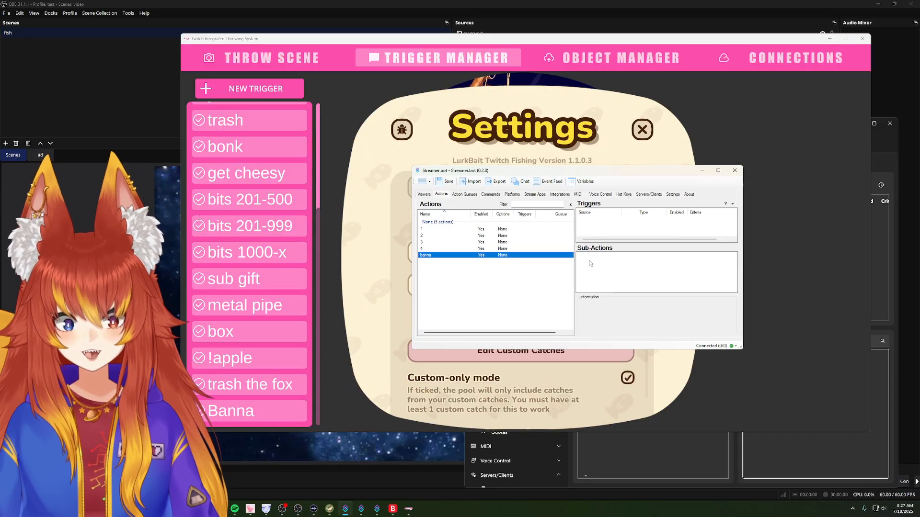
pyautogui.rightClick(601, 262)
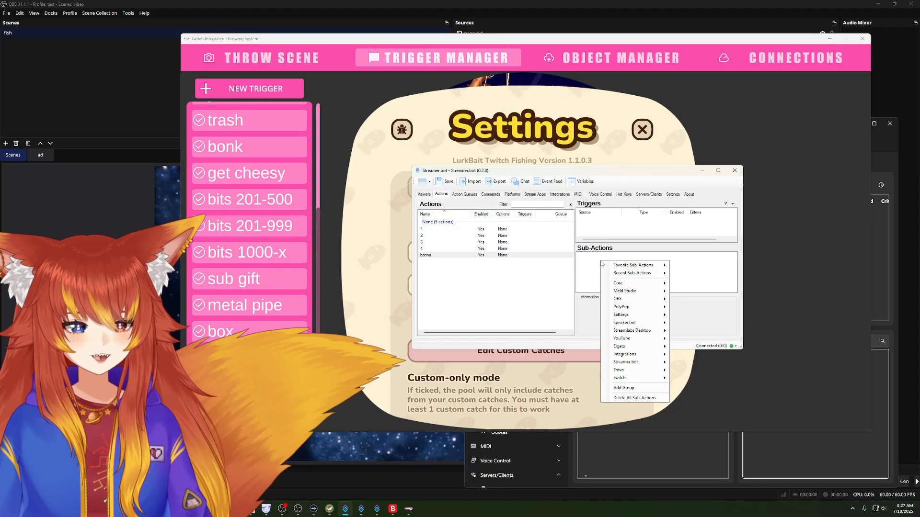
pyautogui.moveTo(616, 291)
pyautogui.moveTo(632, 358)
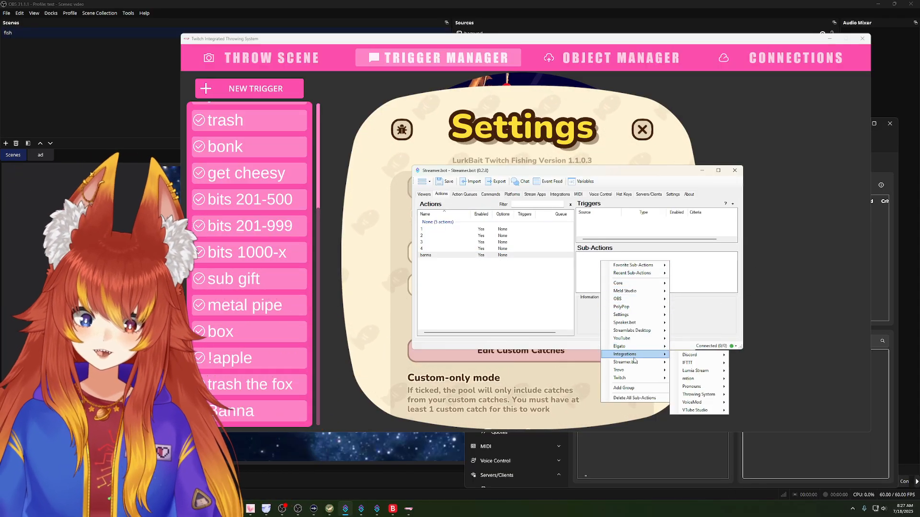
pyautogui.moveTo(693, 357)
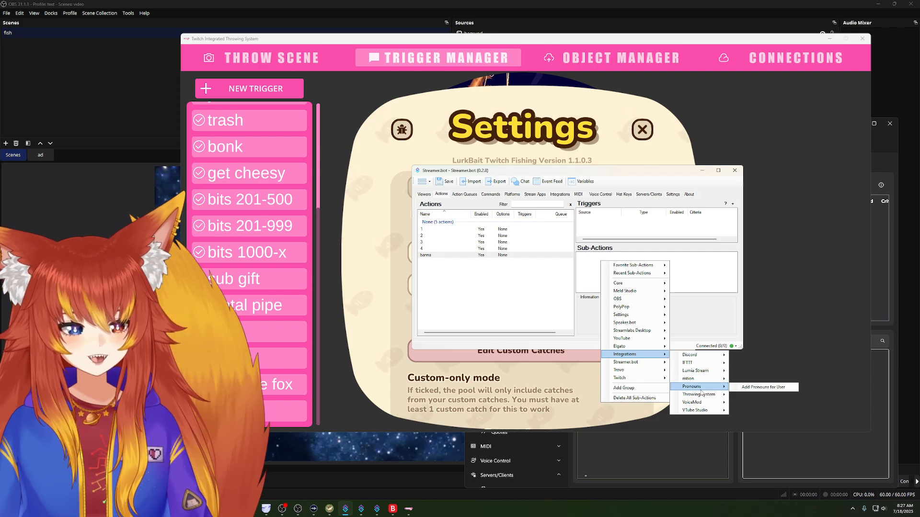
pyautogui.moveTo(700, 395)
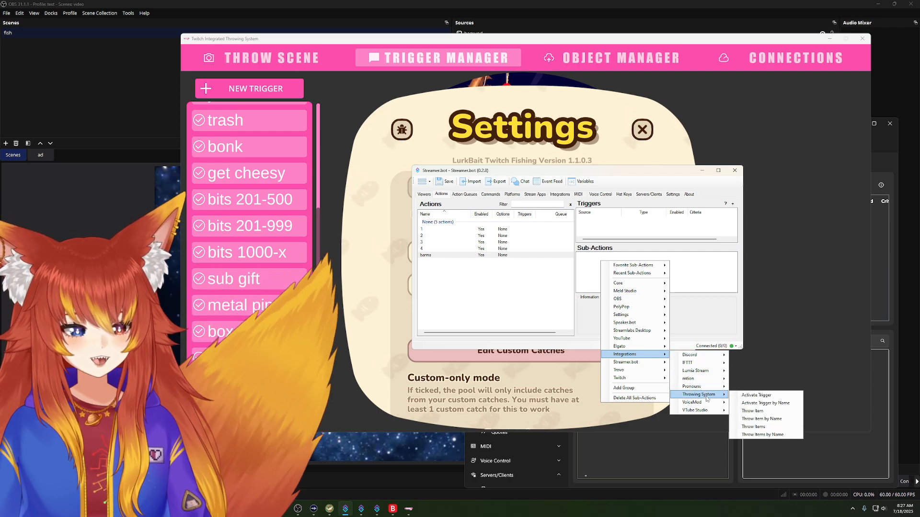
pyautogui.click(757, 395)
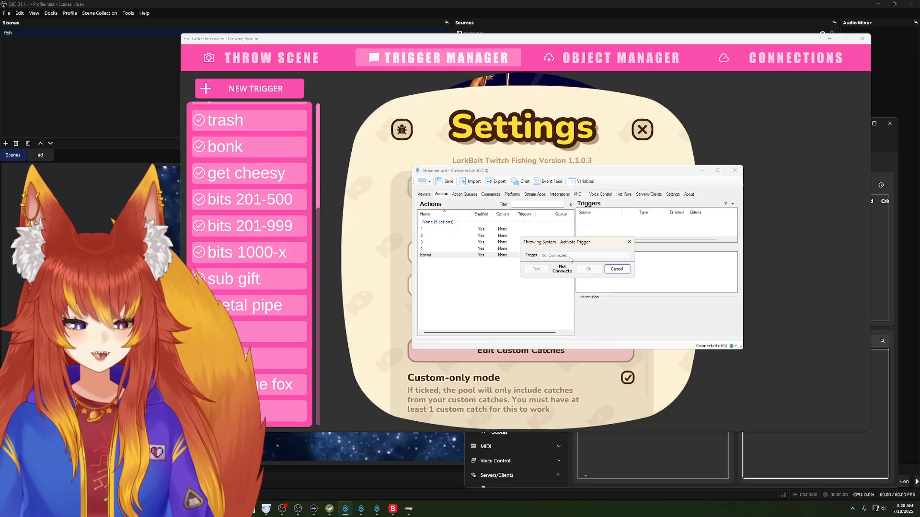
pyautogui.click(620, 271)
# Step: Browse the integration sub-actions available for the banna action, including the VTube Studio options
pyautogui.rightClick(616, 268)
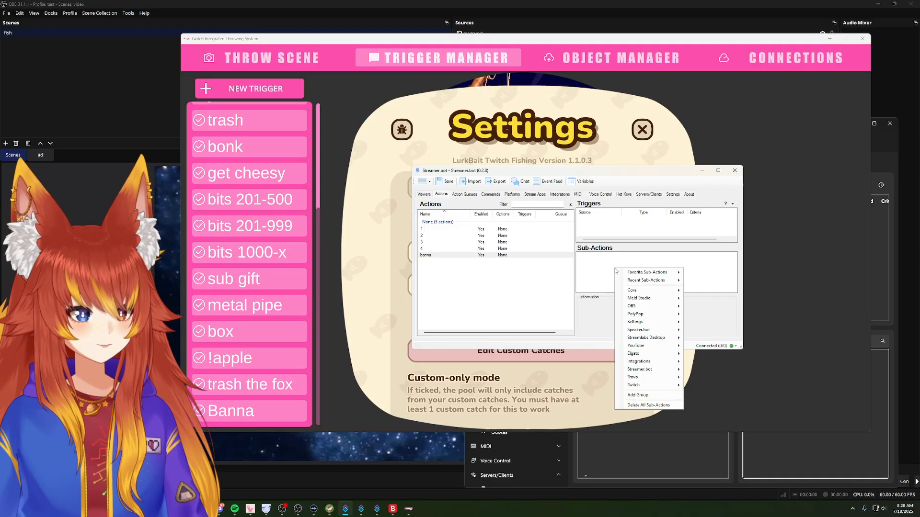
pyautogui.moveTo(657, 332)
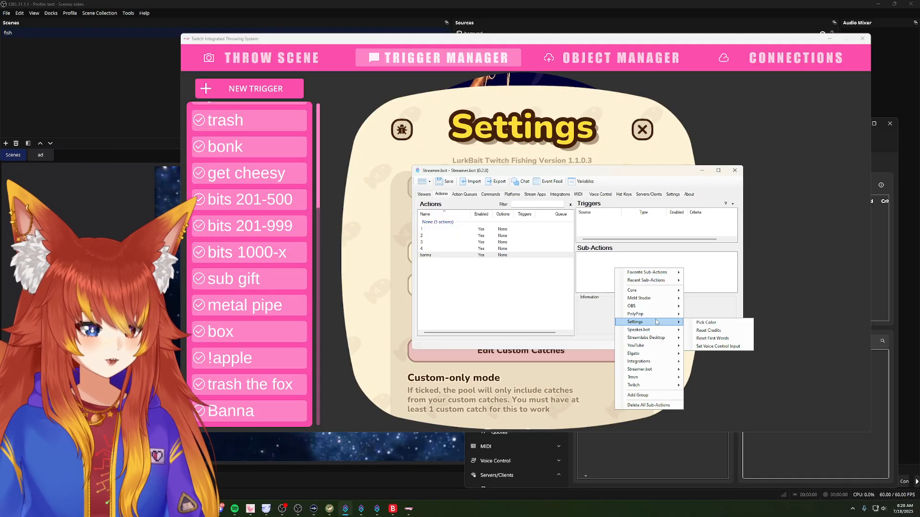
pyautogui.moveTo(681, 362)
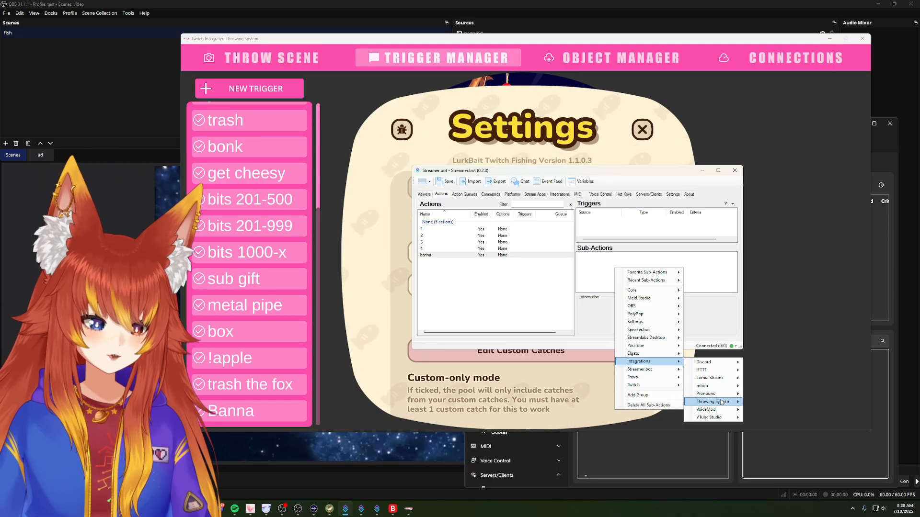
pyautogui.moveTo(709, 410)
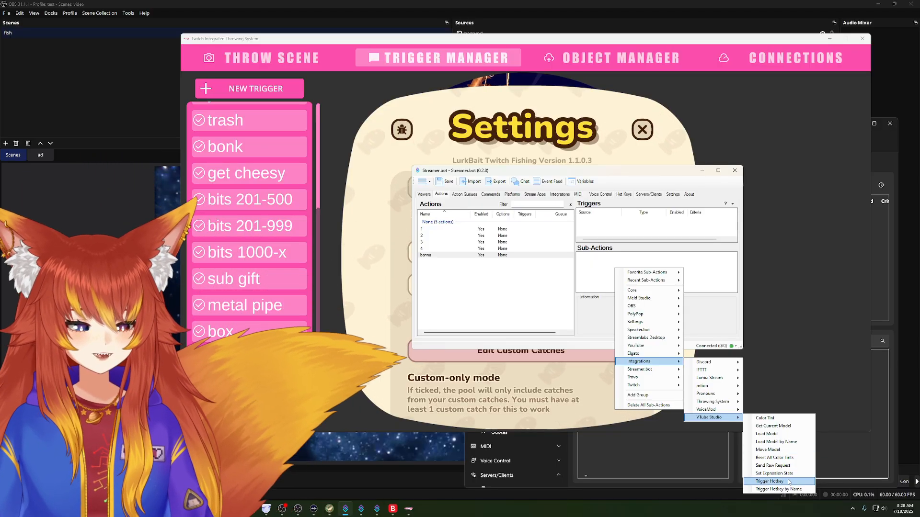
pyautogui.click(580, 272)
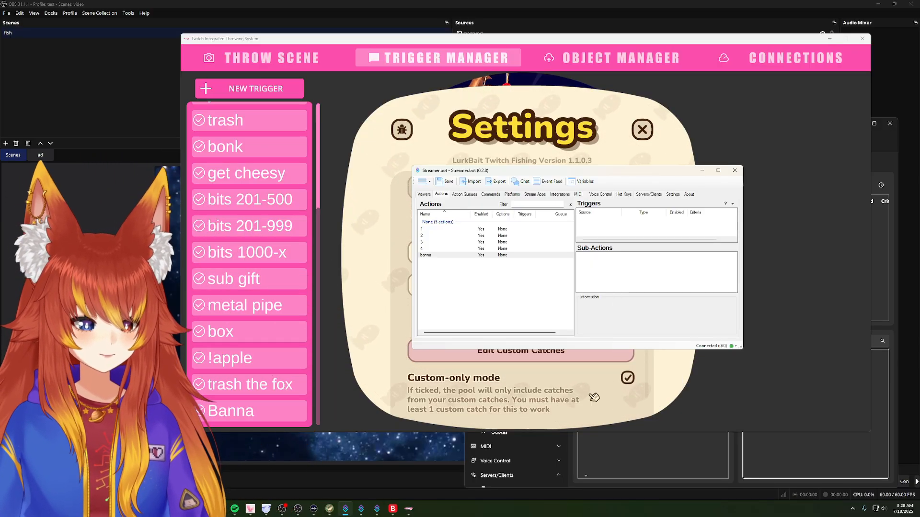
pyautogui.click(476, 248)
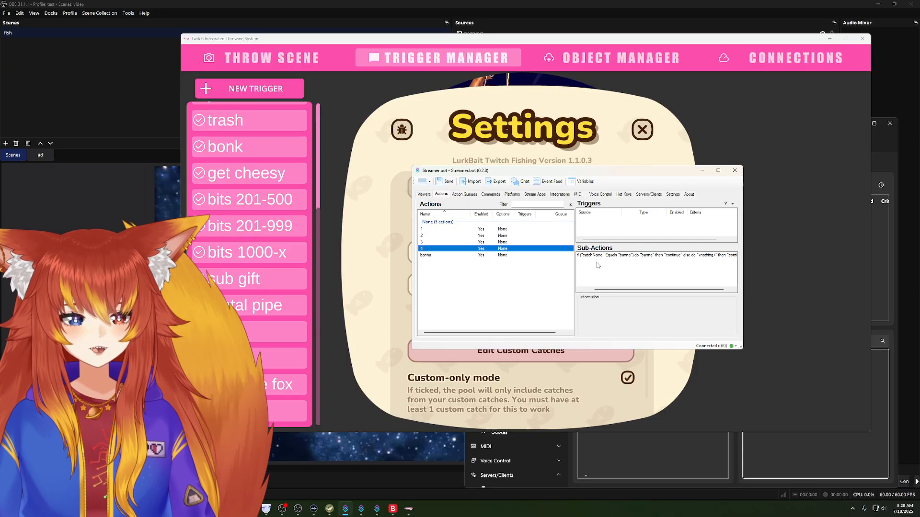
pyautogui.rightClick(608, 271)
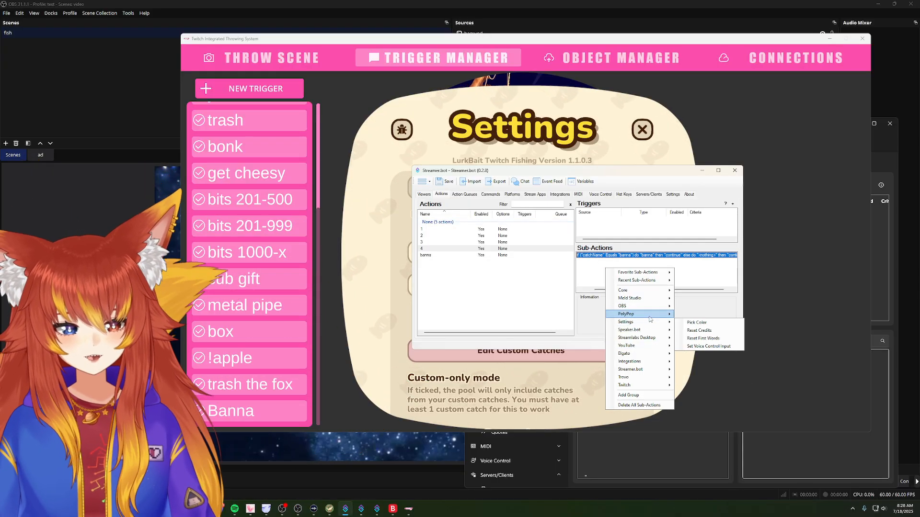
pyautogui.moveTo(650, 378)
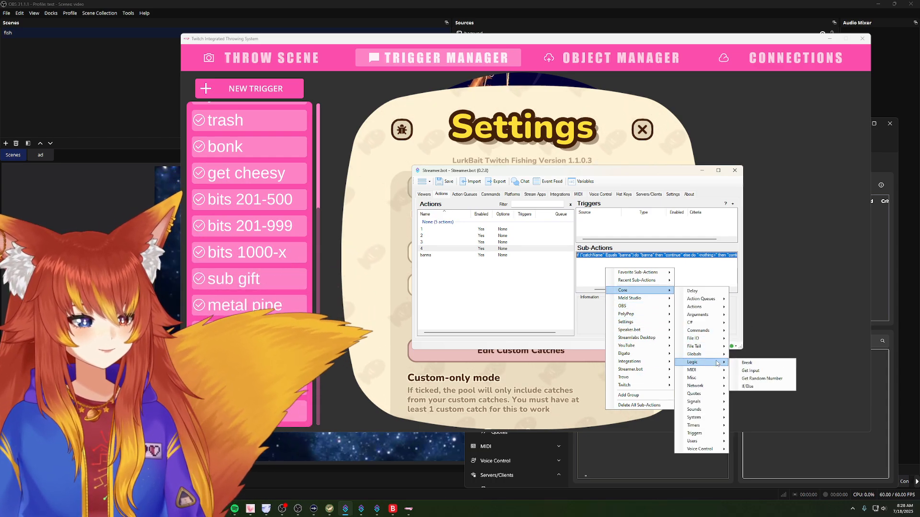
pyautogui.click(759, 387)
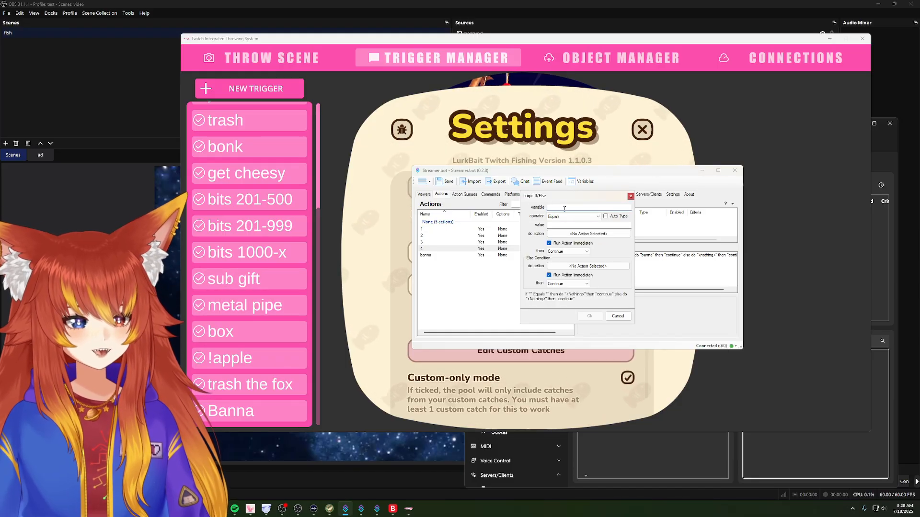
pyautogui.write('chatname')
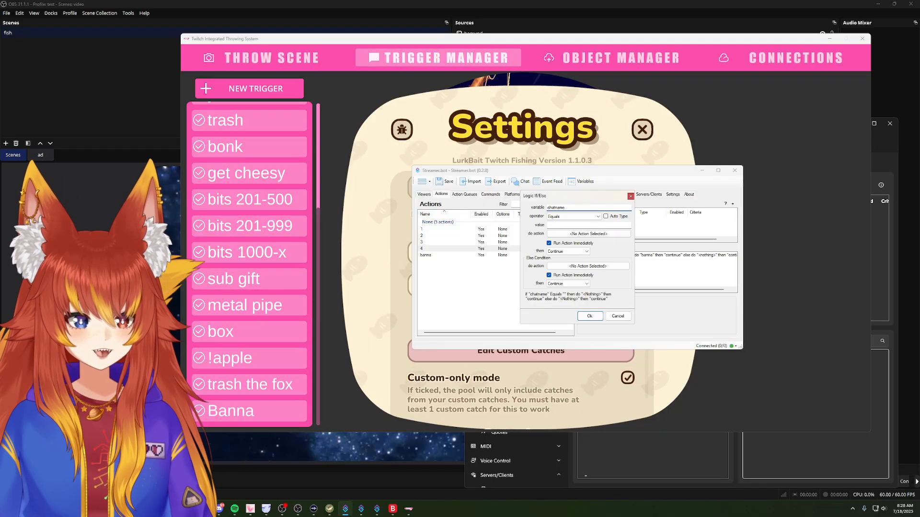
pyautogui.moveTo(575, 196); pyautogui.dragTo(507, 196)
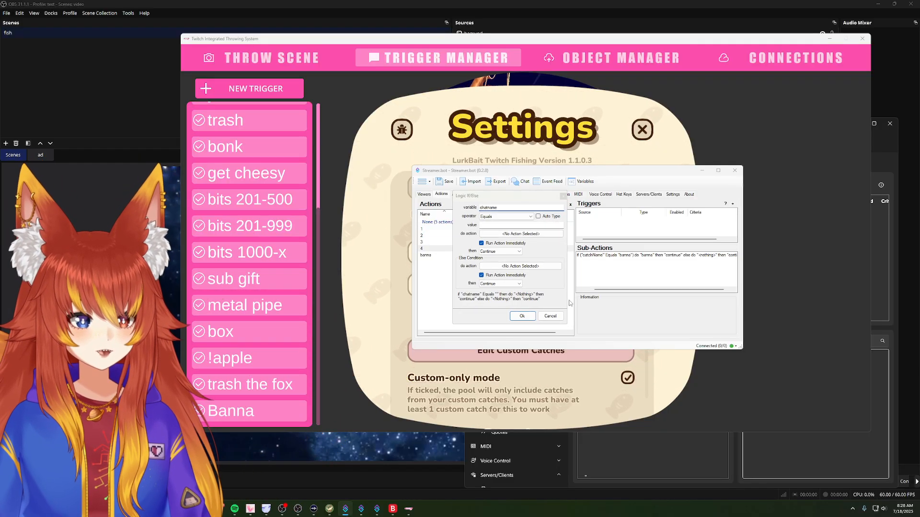
pyautogui.click(550, 316)
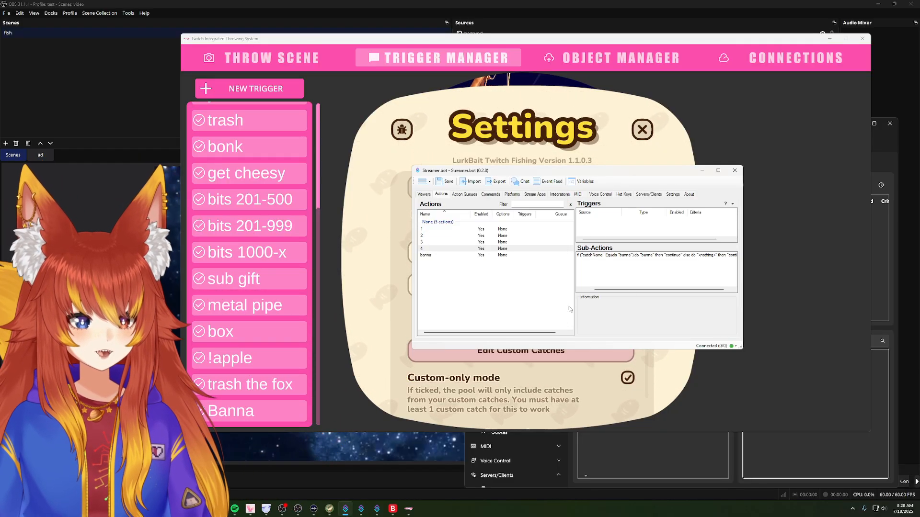
# Step: Duplicate the If/Else sub-action in action 4 and set the copy's value to "pipe"
pyautogui.click(606, 256)
pyautogui.doubleClick(607, 261)
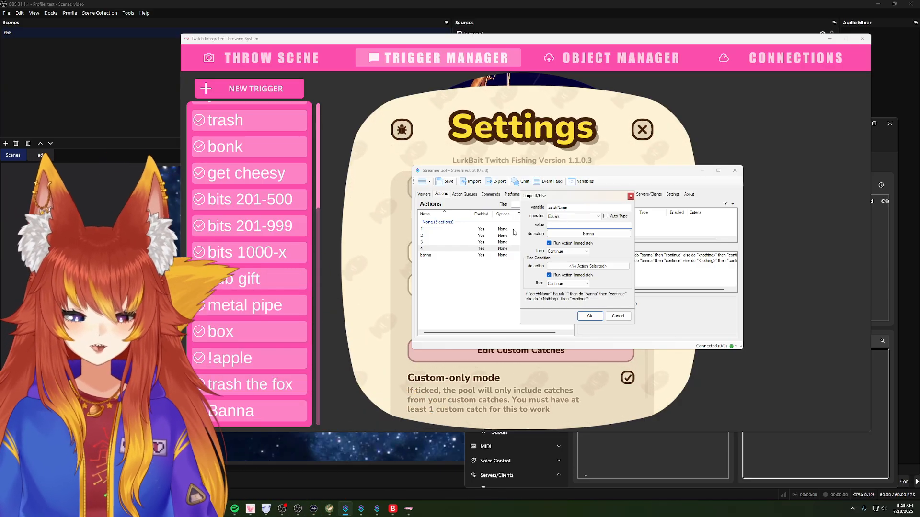
pyautogui.click(591, 316)
# Step: Add a new action named "peip" to the actions list
pyautogui.rightClick(472, 269)
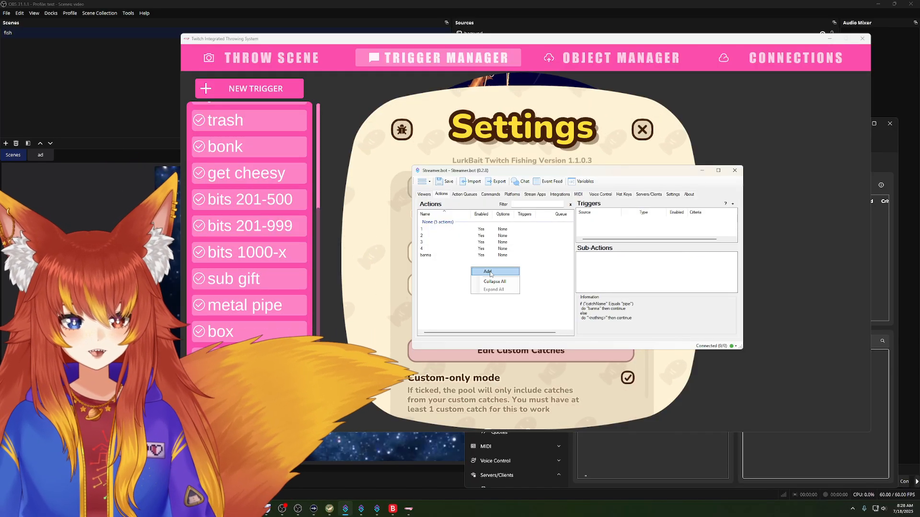
pyautogui.click(488, 272)
pyautogui.write('peip')
pyautogui.press('Return')
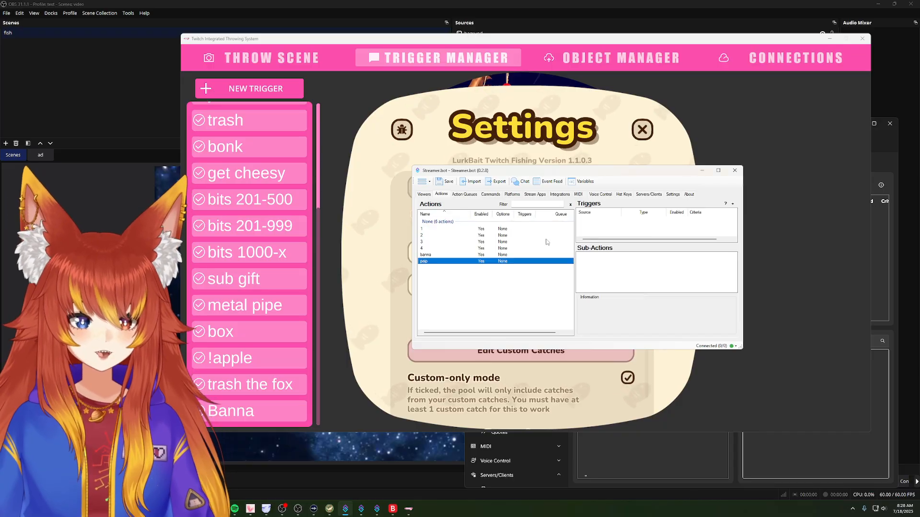
# Step: Set action 4's "pipe" If/Else condition to run the peip action when the catch name matches
pyautogui.click(504, 256)
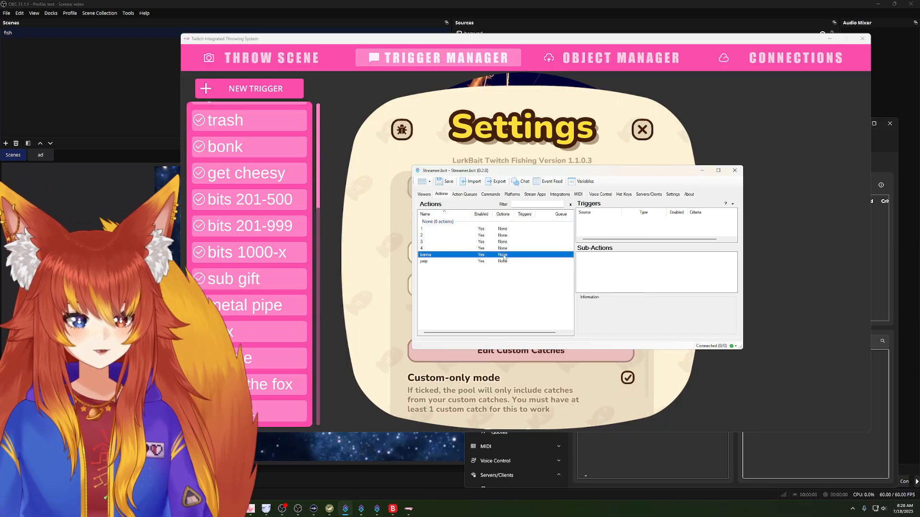
pyautogui.click(502, 249)
pyautogui.click(617, 262)
pyautogui.doubleClick(617, 263)
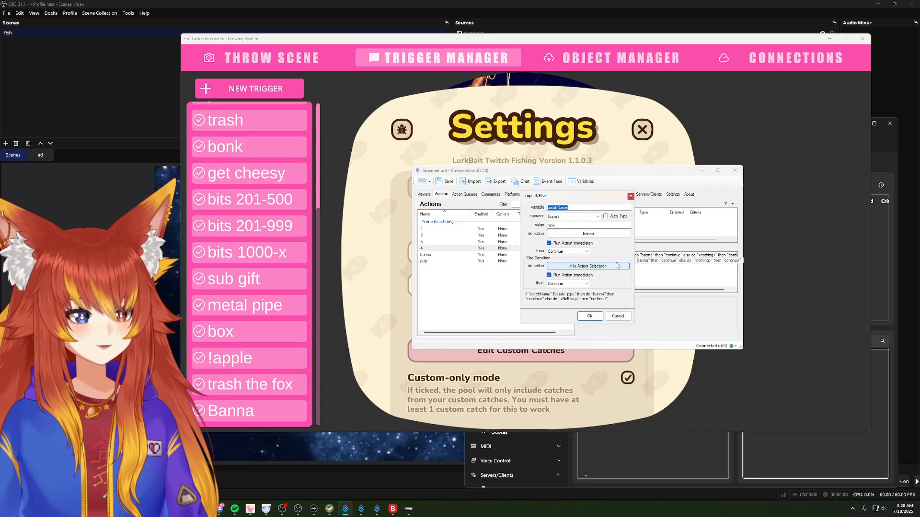
pyautogui.click(589, 234)
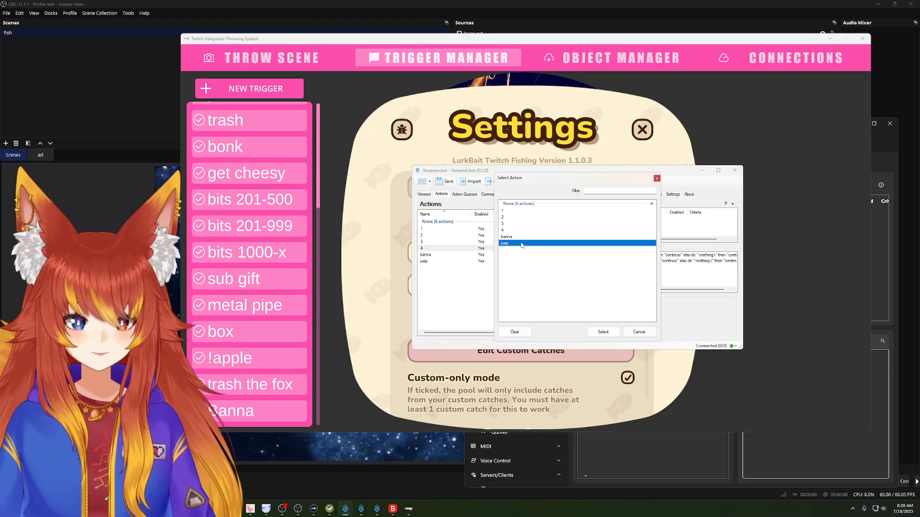
pyautogui.click(604, 332)
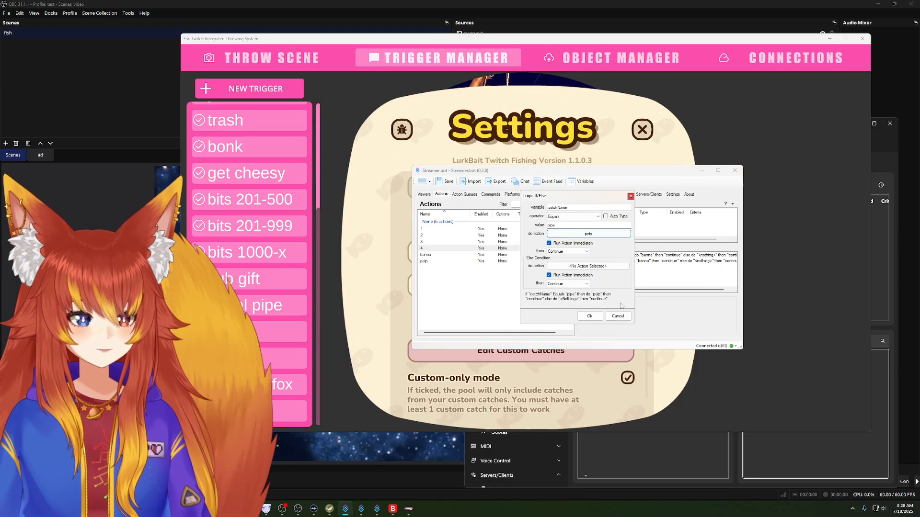
pyautogui.click(592, 318)
# Step: Compare action 4's two If/Else conditions with the sub-actions of the banna and peip actions
pyautogui.click(613, 255)
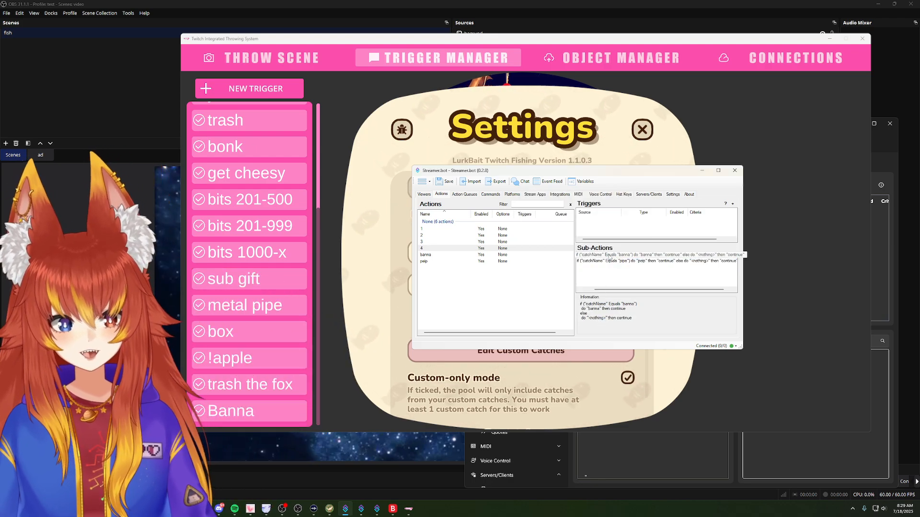
pyautogui.click(478, 256)
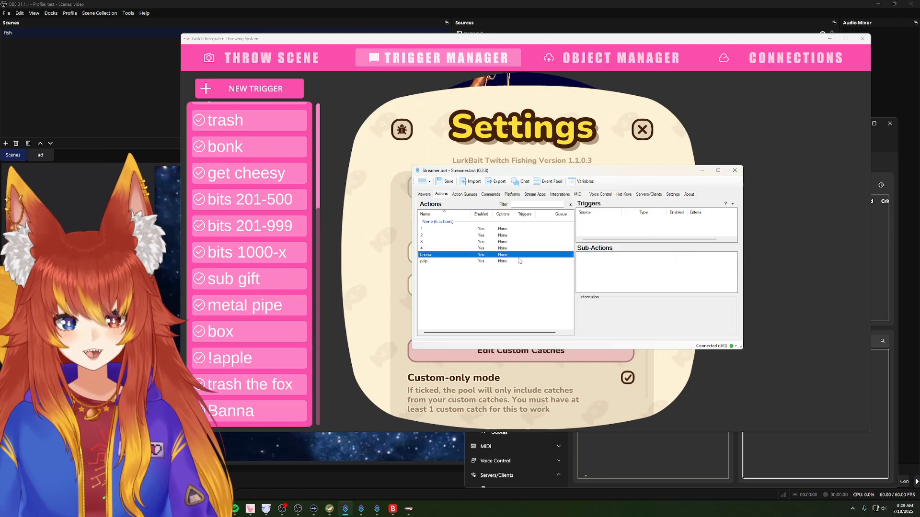
pyautogui.click(458, 249)
pyautogui.click(602, 262)
pyautogui.click(476, 262)
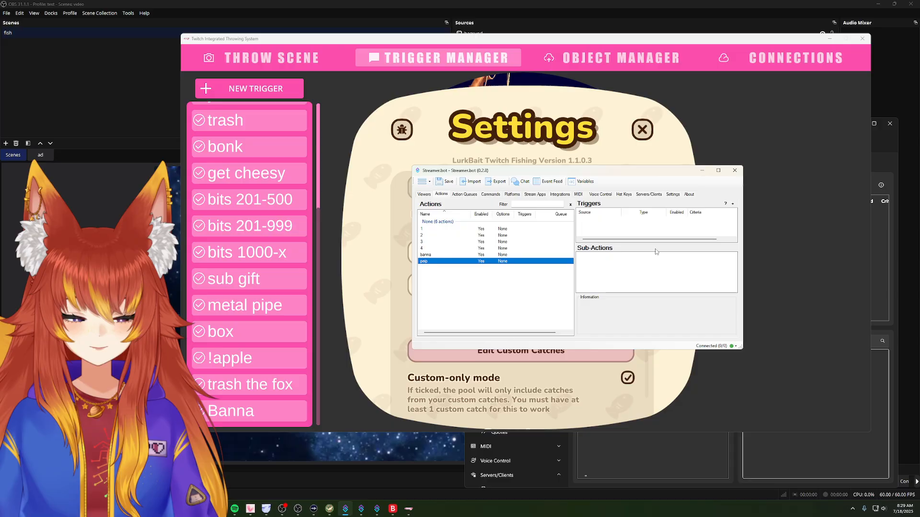
# Step: Close the Streamer.bot 0.2.8 window and bring the Streamer.bot v1.0.0-alpha.12 window with the Fish actions forward
pyautogui.moveTo(588, 174); pyautogui.dragTo(652, 164)
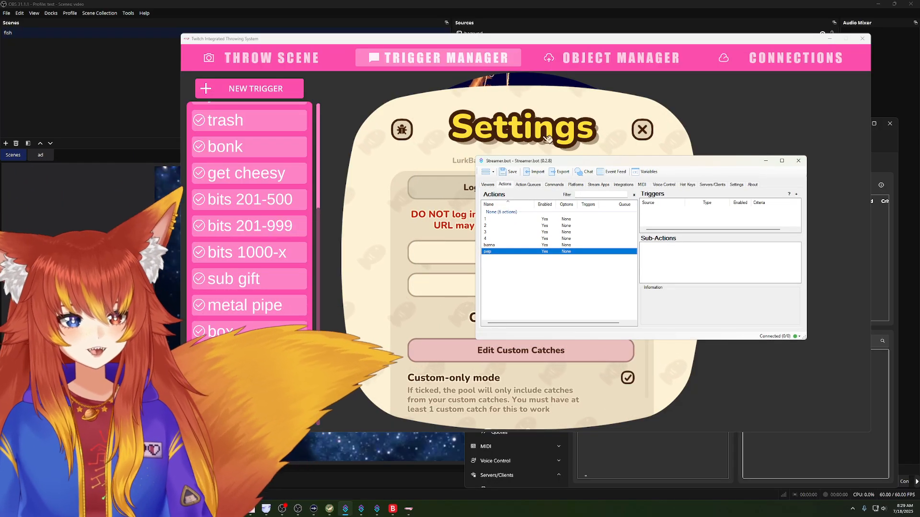
pyautogui.click(798, 160)
pyautogui.click(879, 243)
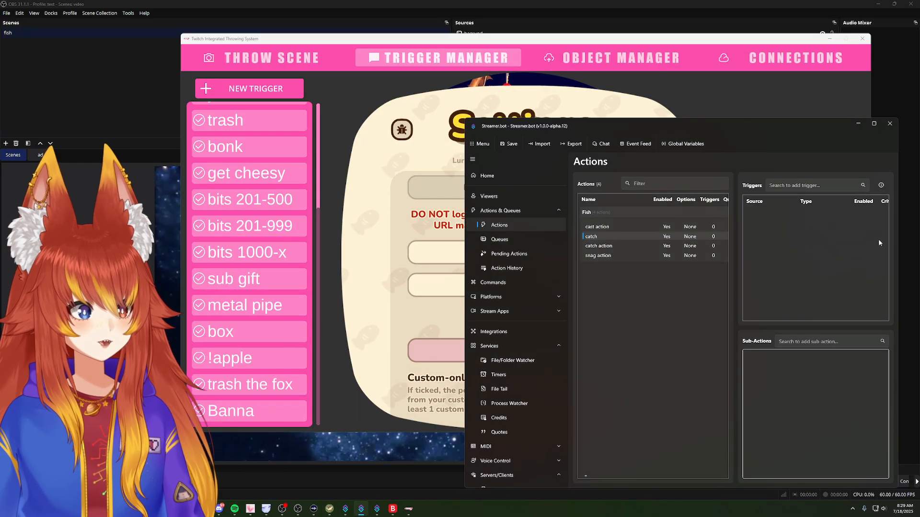
pyautogui.moveTo(710, 131); pyautogui.dragTo(665, 92)
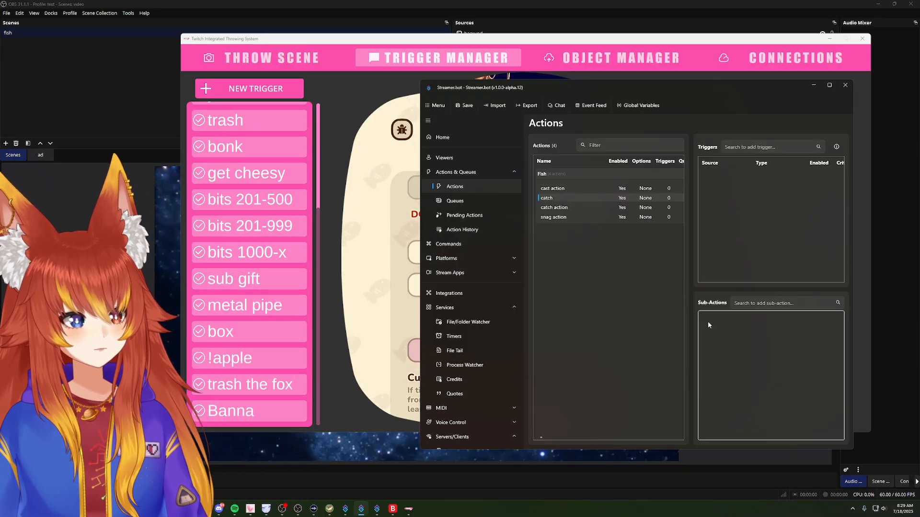
# Step: Search the sub-actions for "if" and start a Core Logic If/Else sub-action for the catch action
pyautogui.rightClick(712, 322)
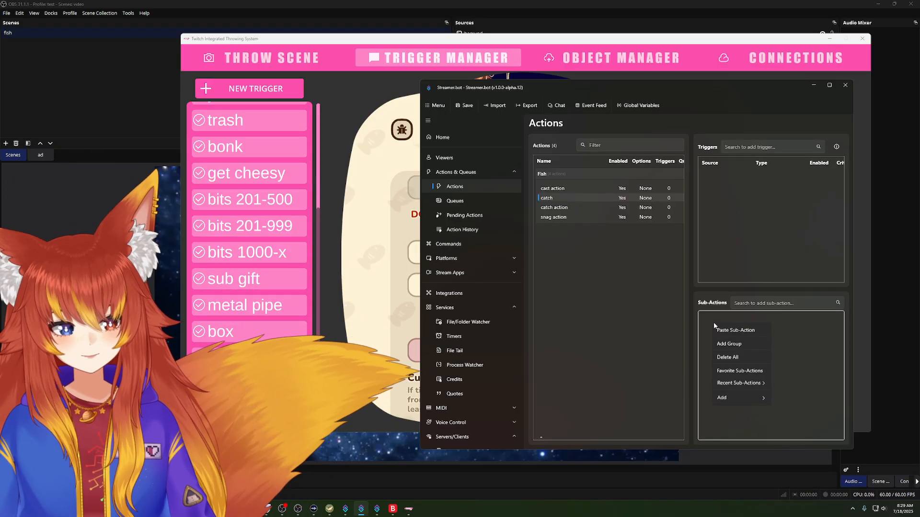
pyautogui.click(734, 304)
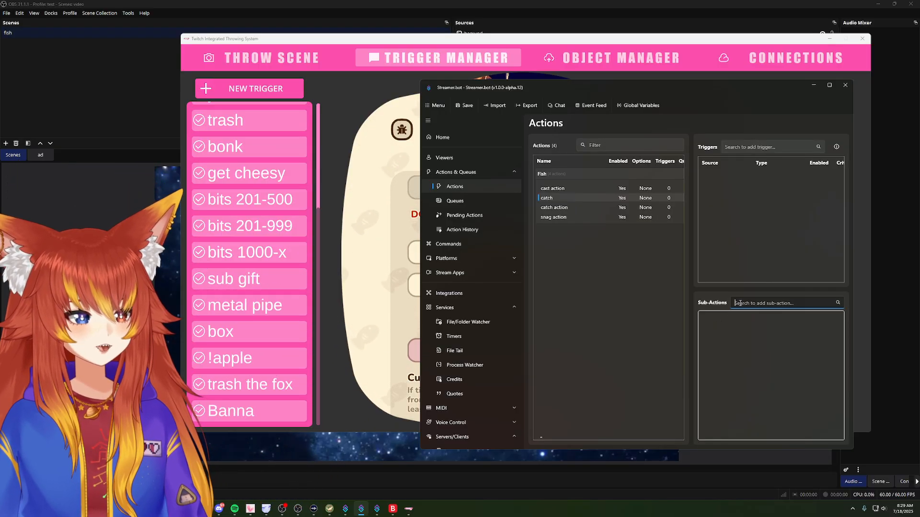
pyautogui.write('if')
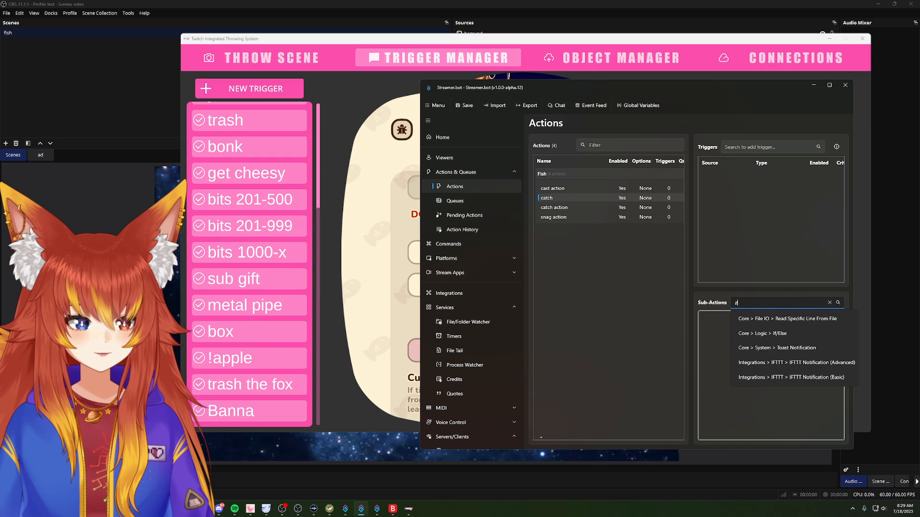
pyautogui.click(775, 333)
pyautogui.click(622, 215)
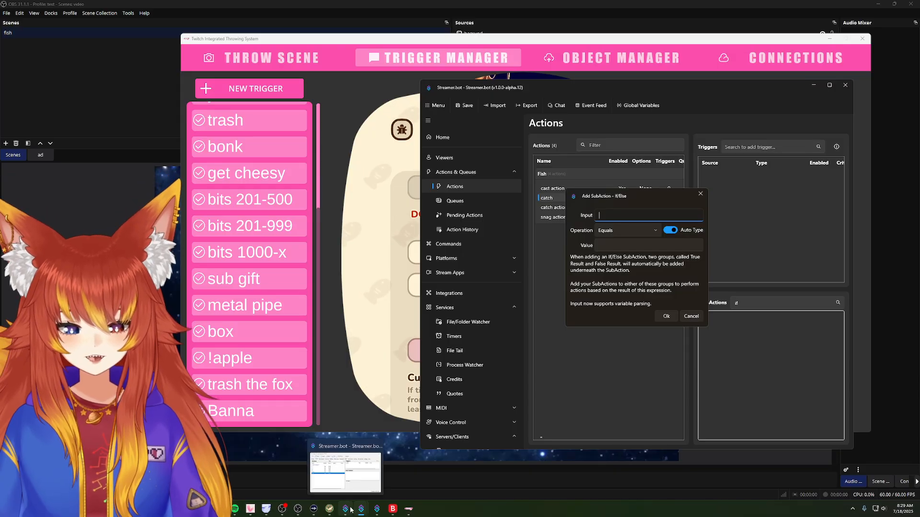
# Step: Switch to the other Streamer.bot instance and examine the catch action's existing "Code" If/Else condition without changing it
pyautogui.click(377, 510)
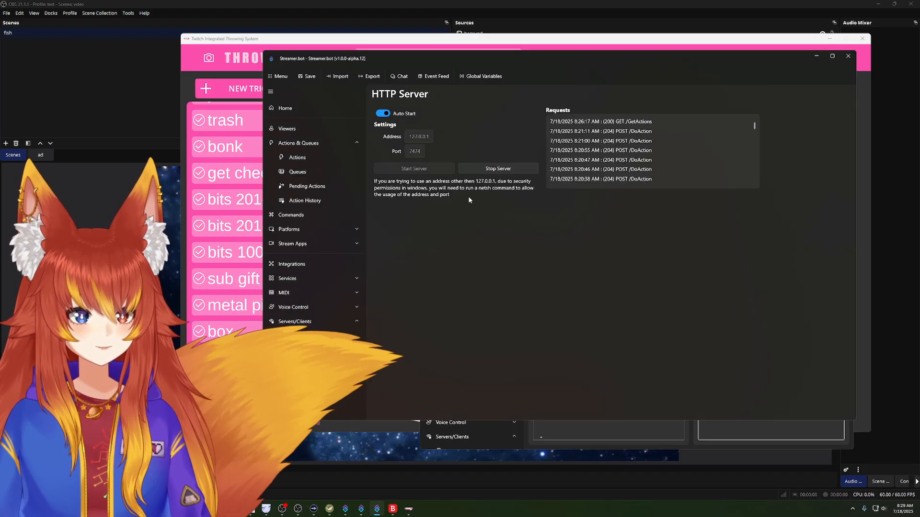
pyautogui.click(297, 157)
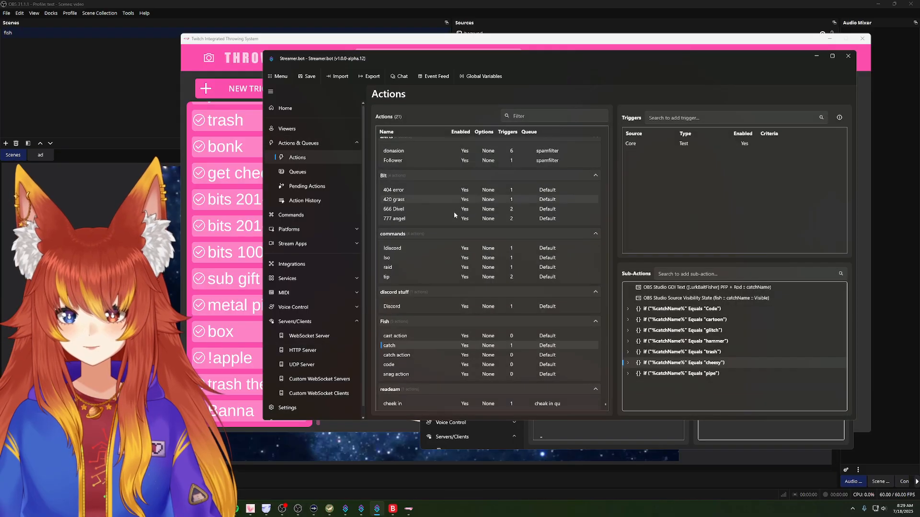
pyautogui.doubleClick(671, 309)
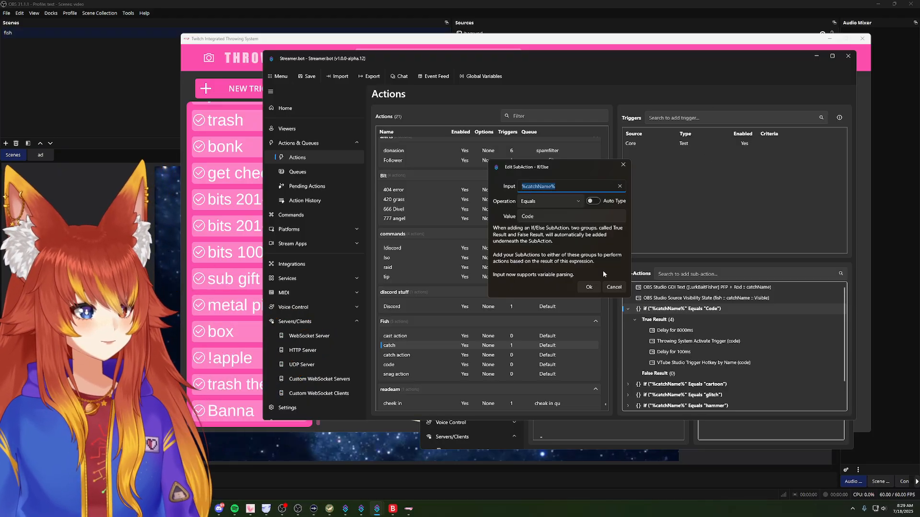
pyautogui.click(613, 288)
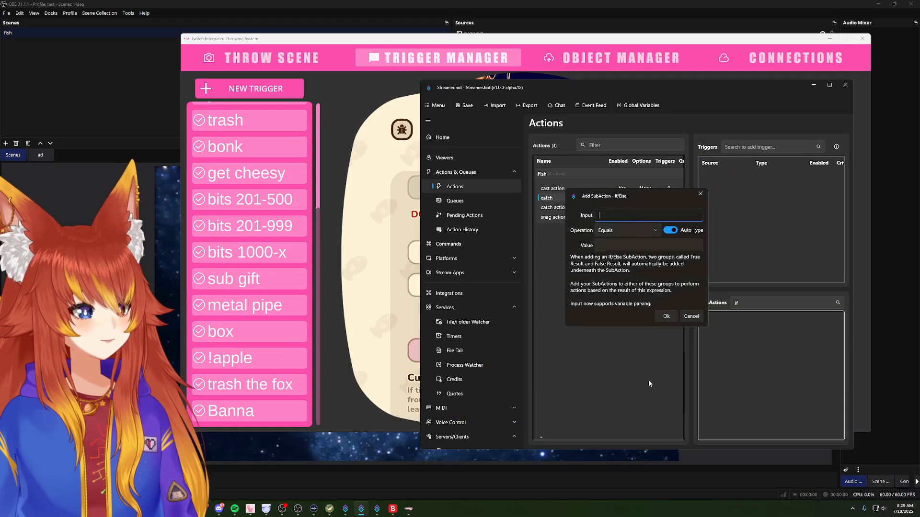
# Step: Define the catch action's new If/Else condition as %catchName% Equals "banna" and add it
pyautogui.click(615, 246)
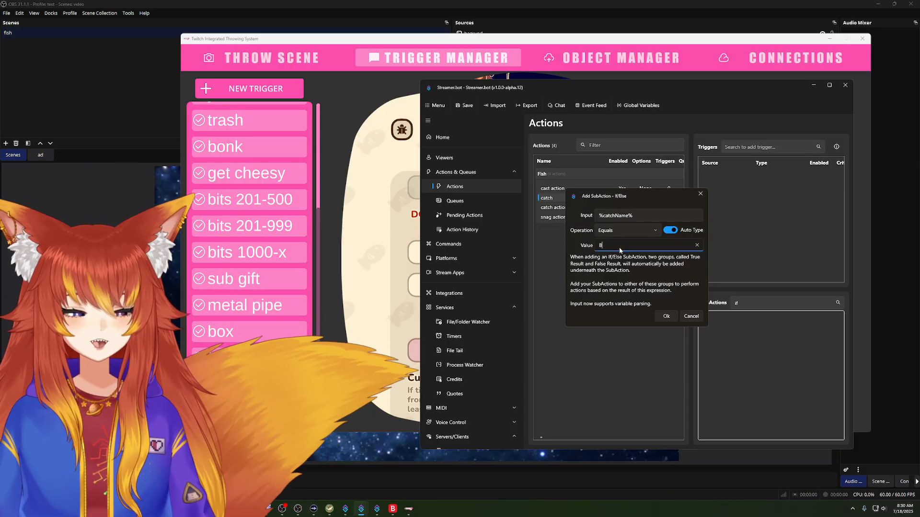
pyautogui.write('banna')
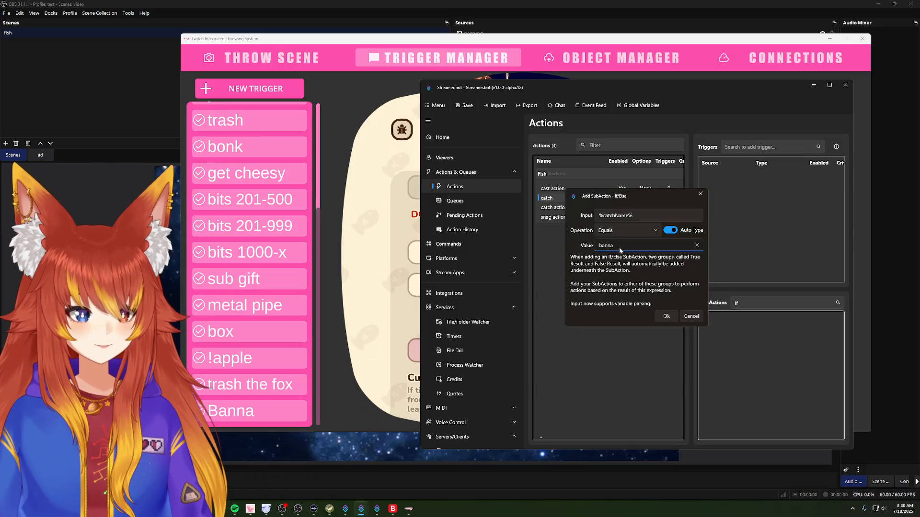
pyautogui.click(665, 317)
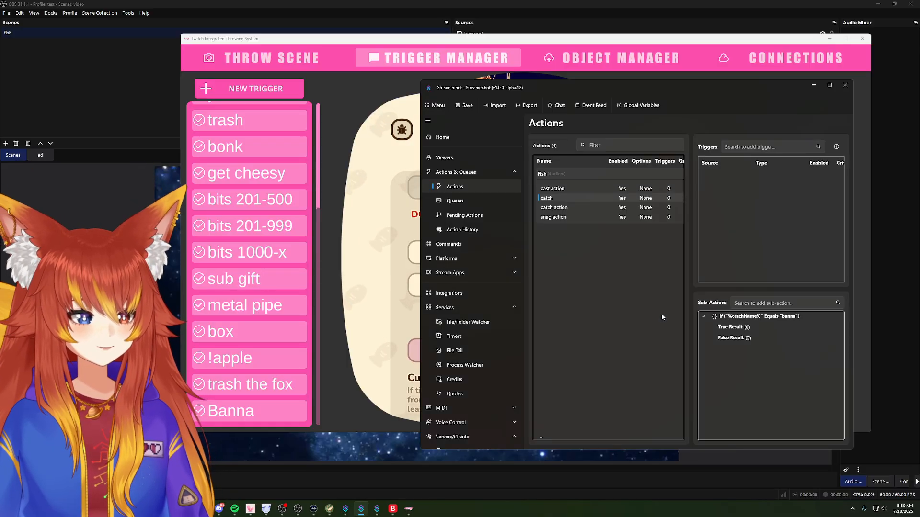
# Step: Add a Throwing System Activate Trigger sub-action for the Banna trigger under the %catchName% condition's True Result
pyautogui.click(738, 338)
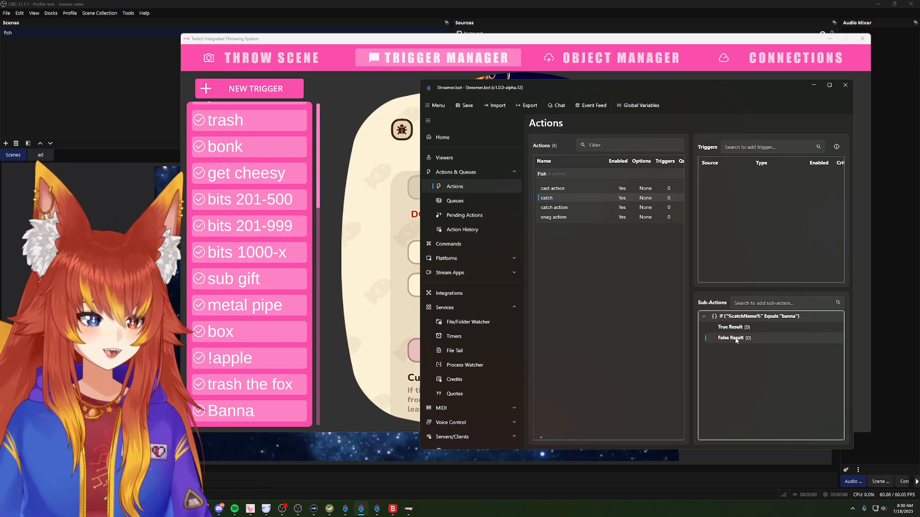
pyautogui.click(730, 328)
pyautogui.rightClick(728, 331)
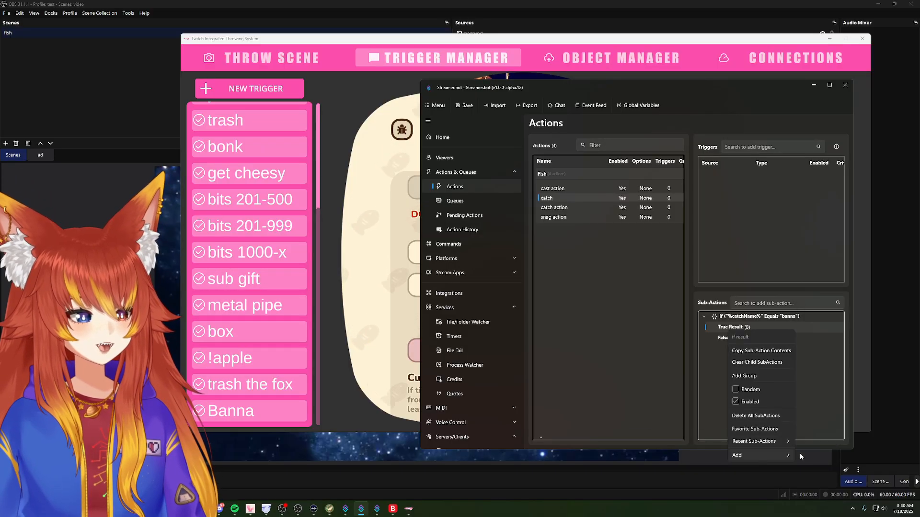
pyautogui.moveTo(777, 459)
pyautogui.moveTo(823, 409)
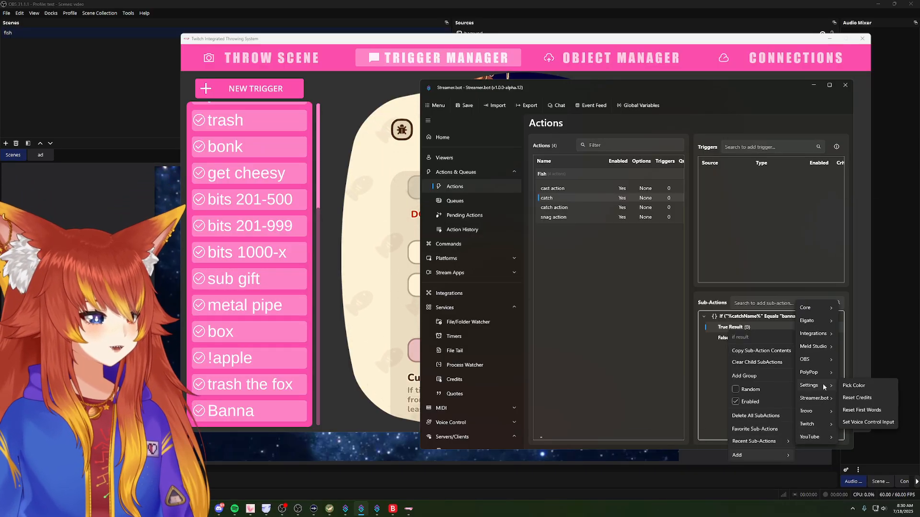
pyautogui.moveTo(835, 333)
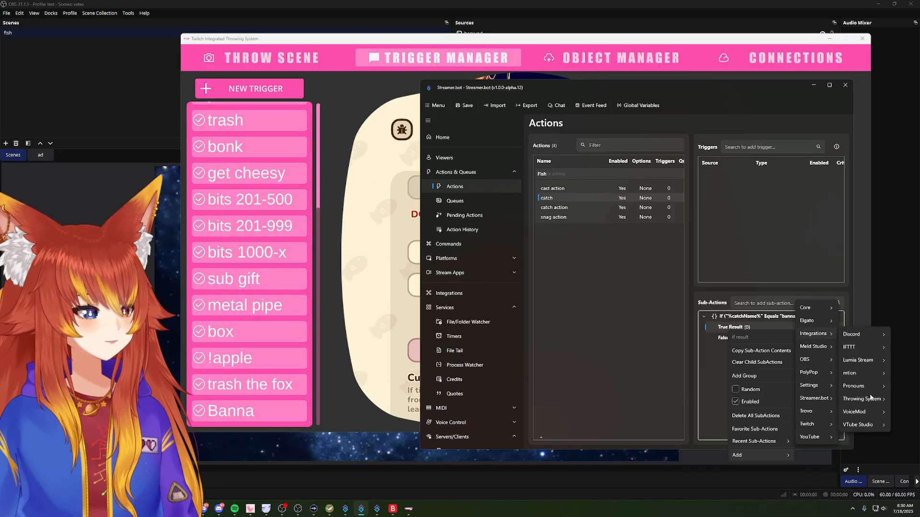
pyautogui.click(811, 402)
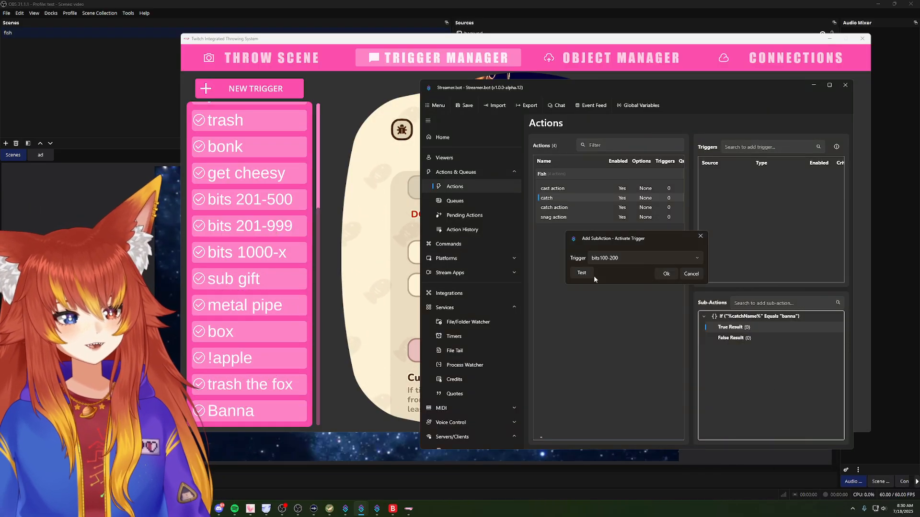
pyautogui.click(635, 258)
pyautogui.scroll(-3, 628, 330)
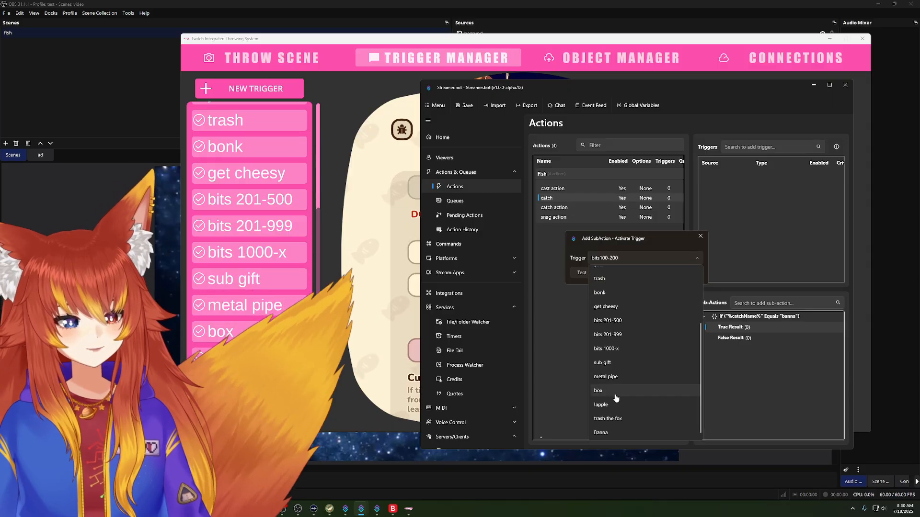
pyautogui.click(620, 435)
pyautogui.click(667, 273)
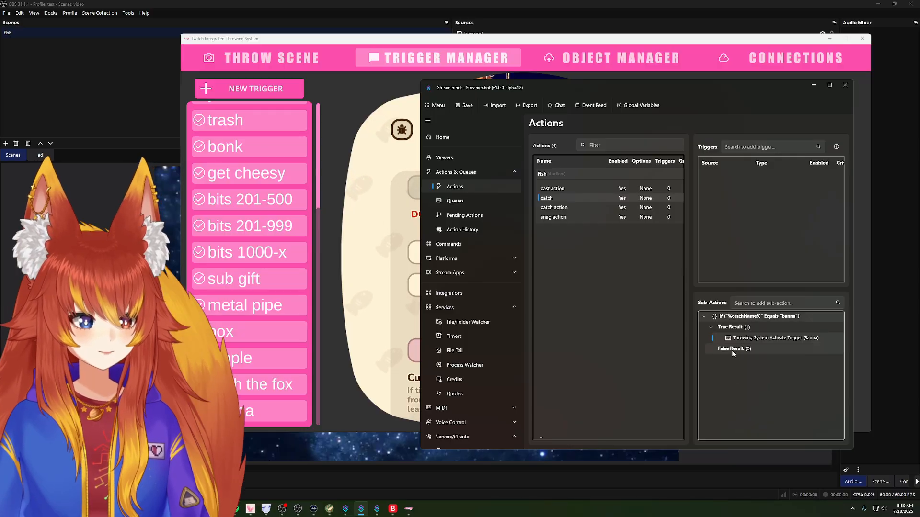
pyautogui.click(732, 351)
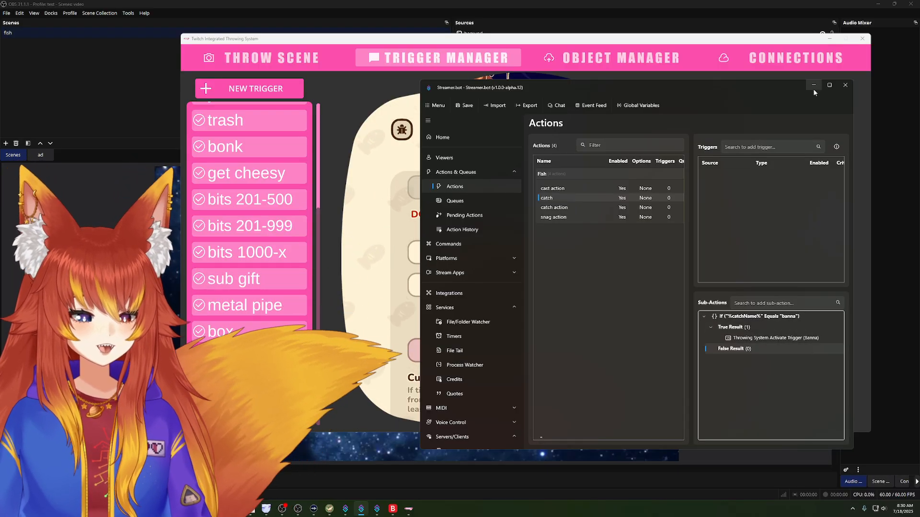
# Step: Switch to the other Streamer.bot instance and examine the catch action's "Code" and "cartoon" If/Else conditions without changing them
pyautogui.click(813, 86)
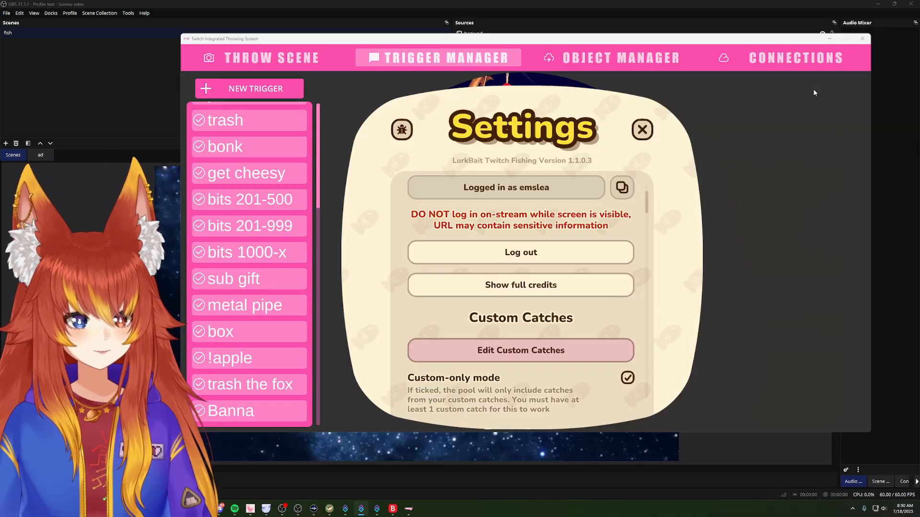
pyautogui.click(376, 510)
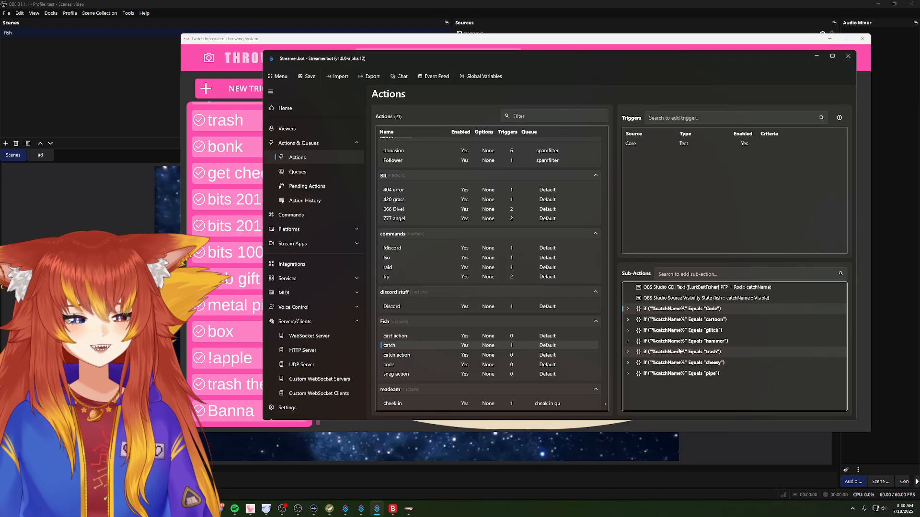
pyautogui.click(673, 300)
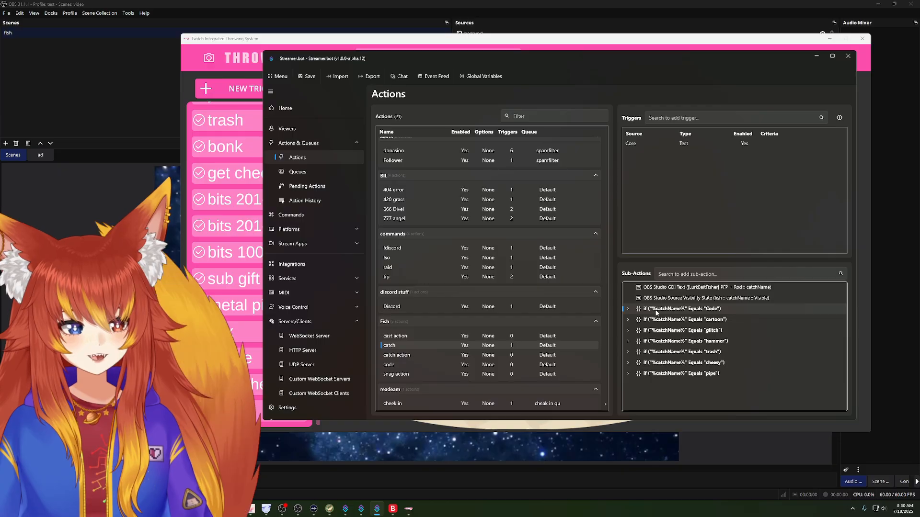
pyautogui.doubleClick(657, 310)
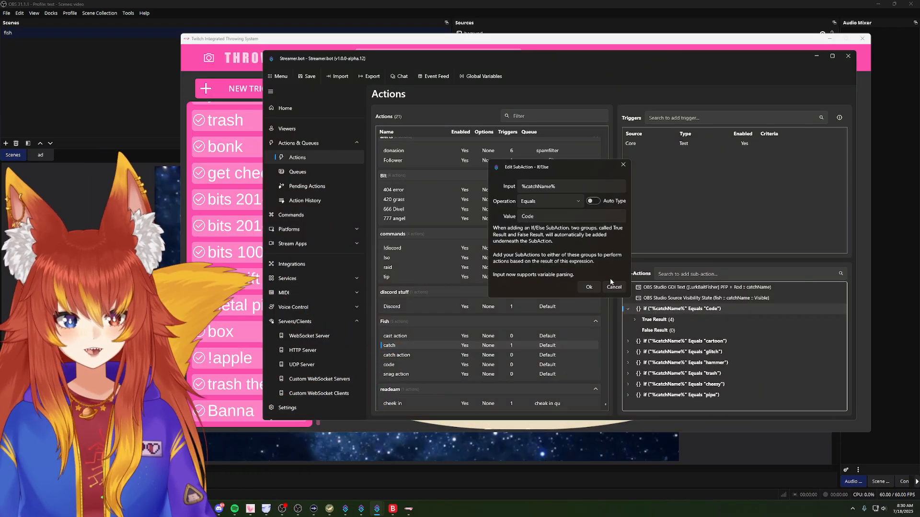
pyautogui.click(613, 286)
pyautogui.doubleClick(657, 342)
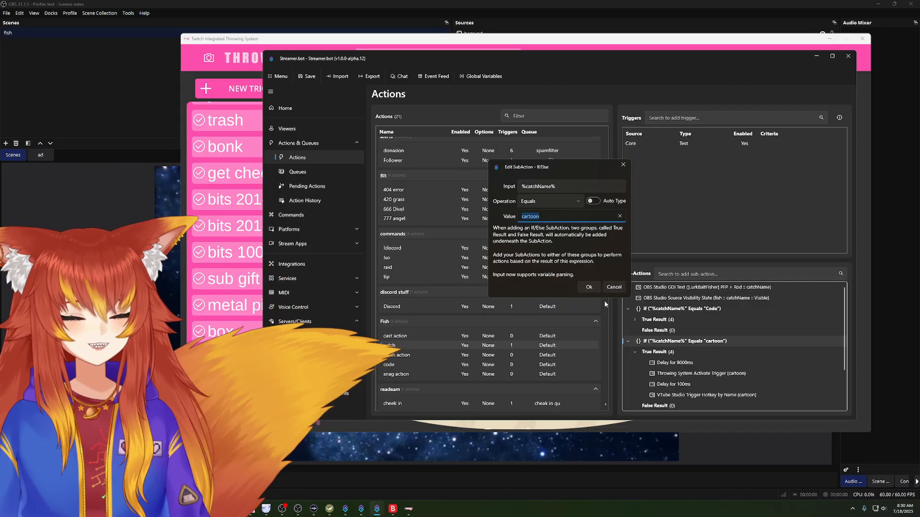
pyautogui.click(614, 287)
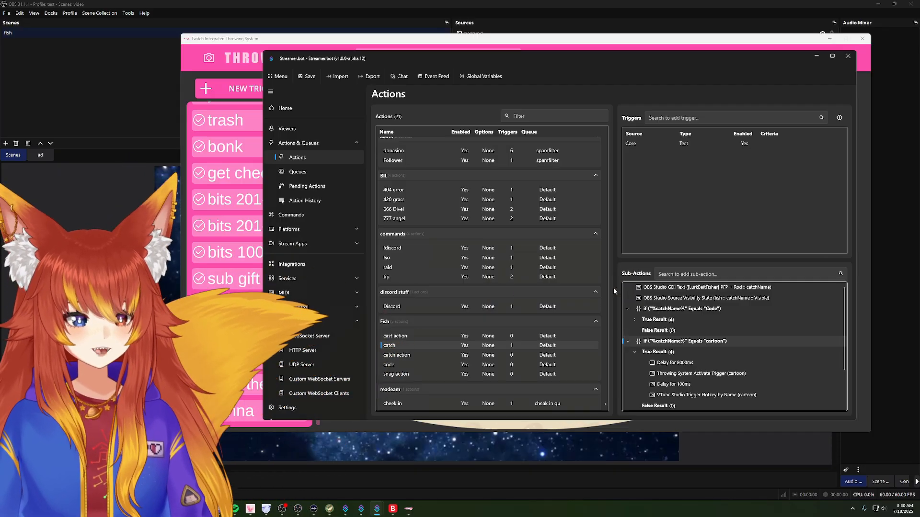
pyautogui.click(627, 311)
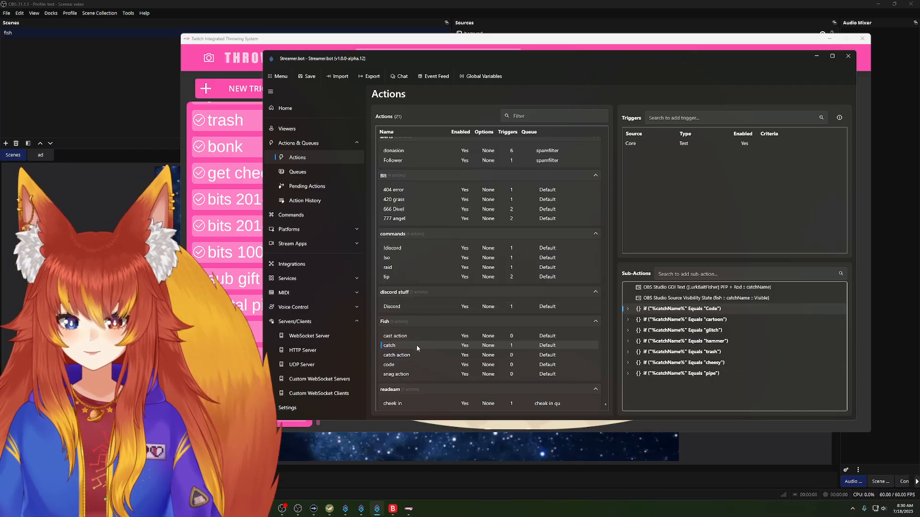
pyautogui.click(468, 358)
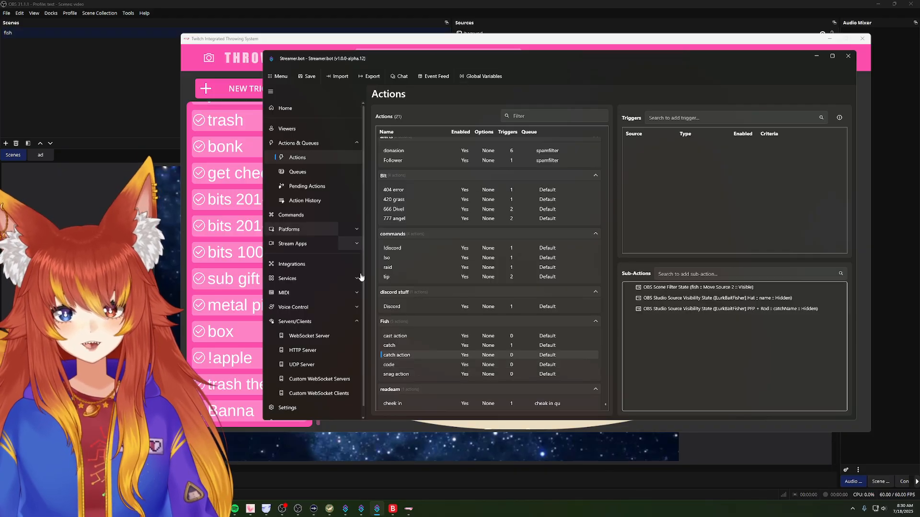
# Step: Switch to LurkBait Twitch Fishing, review the names in the custom catches list, and close the settings
pyautogui.click(329, 509)
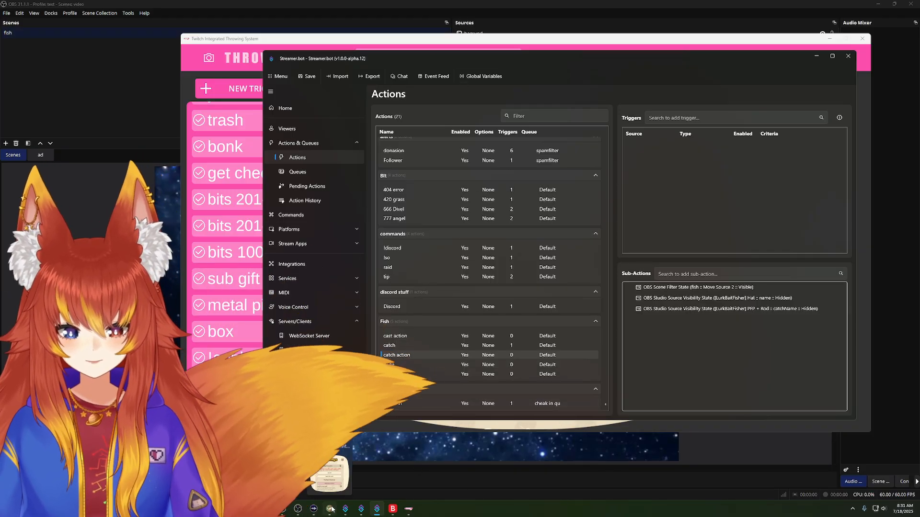
pyautogui.scroll(-2, 527, 345)
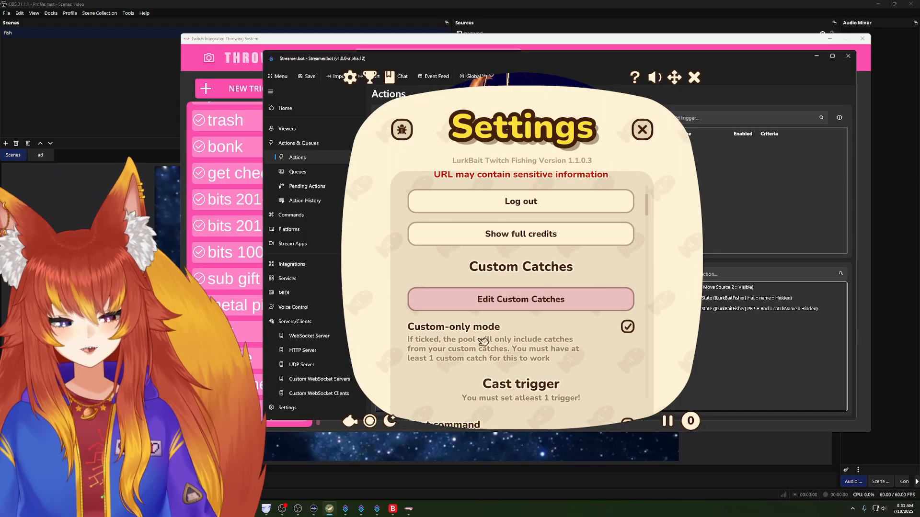
pyautogui.click(496, 304)
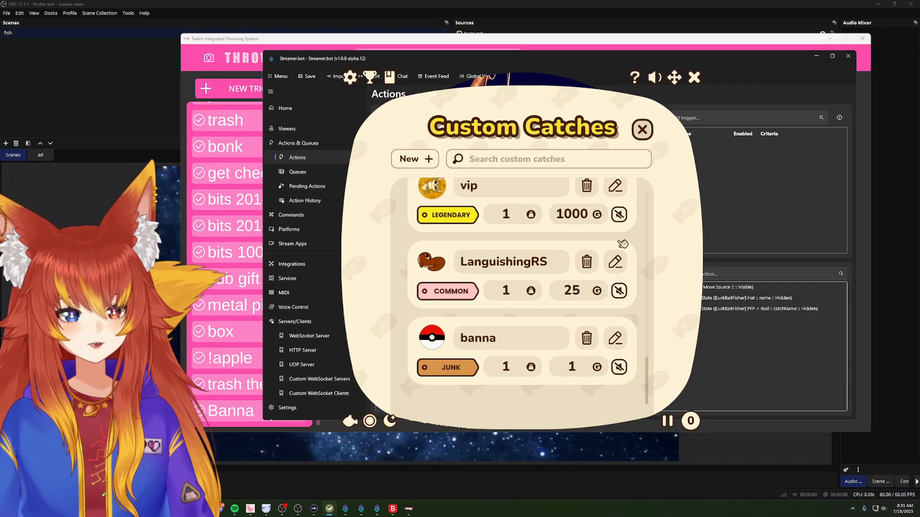
pyautogui.moveTo(647, 370); pyautogui.dragTo(653, 259)
pyautogui.scroll(2, 472, 292)
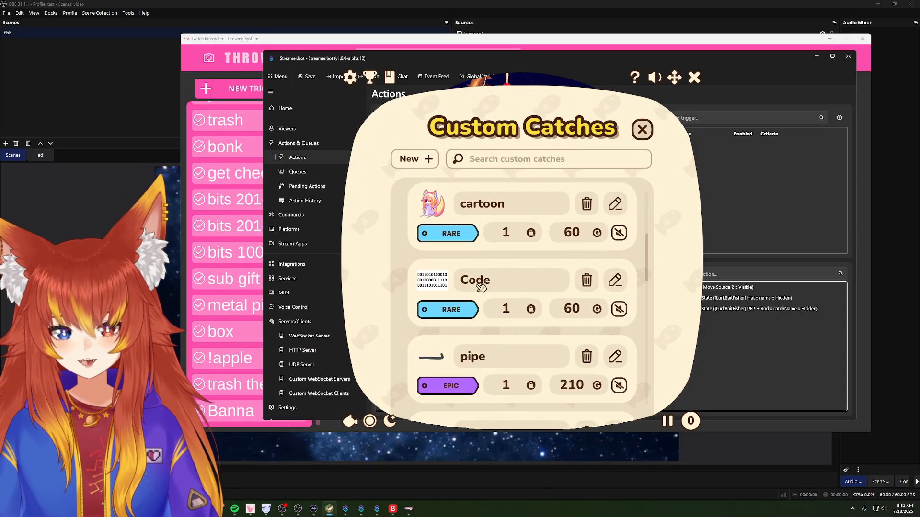
pyautogui.click(643, 130)
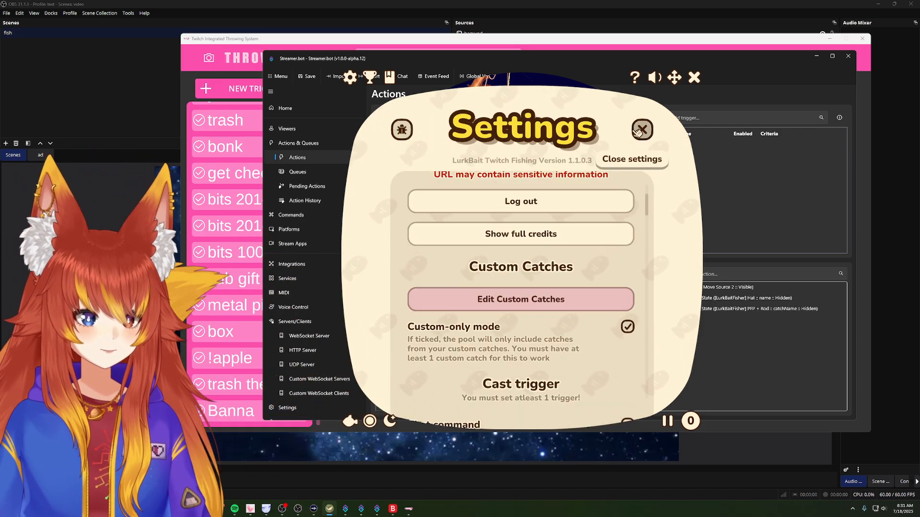
pyautogui.click(638, 130)
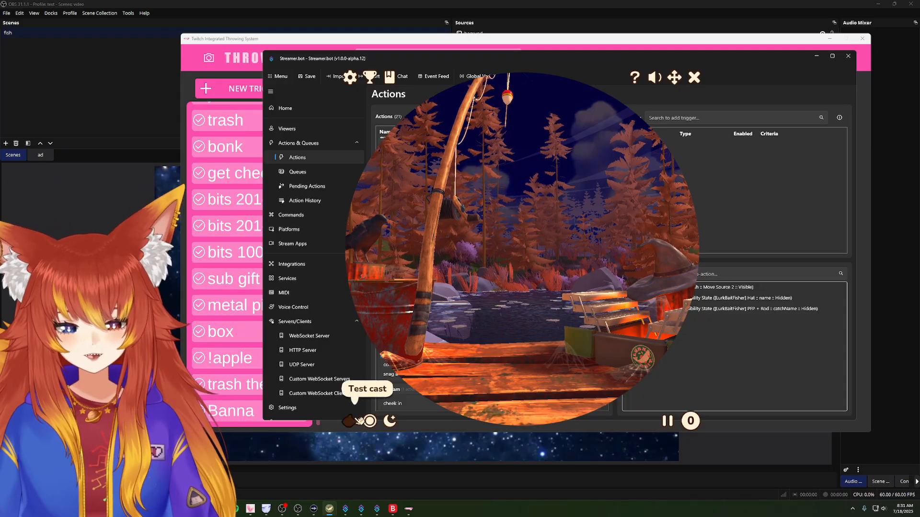
# Step: Run test casts in LurkBait, clearing the Streamer.bot window away and moving the fishing window beside the throwing outline
pyautogui.click(357, 420)
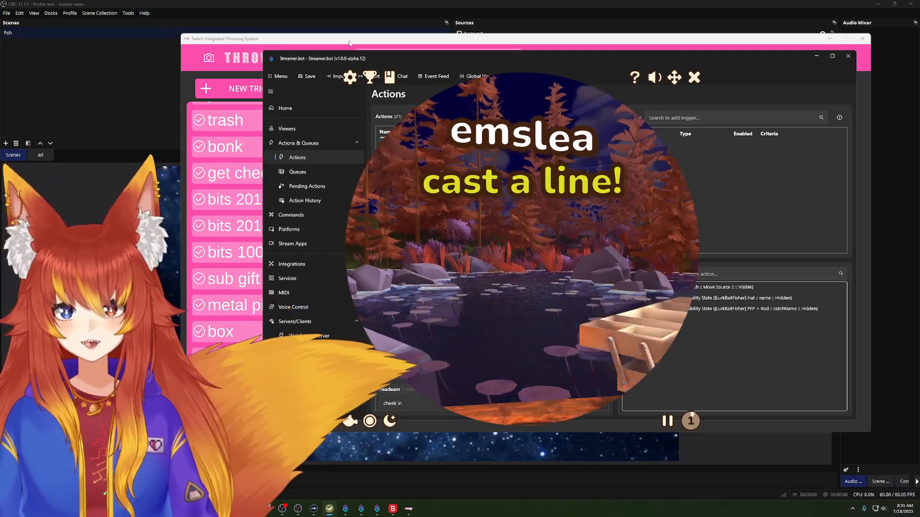
pyautogui.click(817, 56)
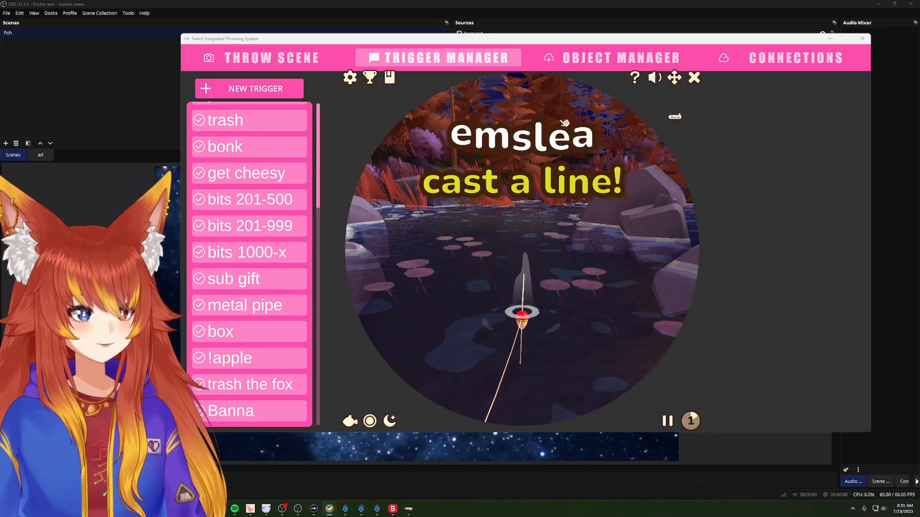
pyautogui.moveTo(675, 79); pyautogui.dragTo(863, 79)
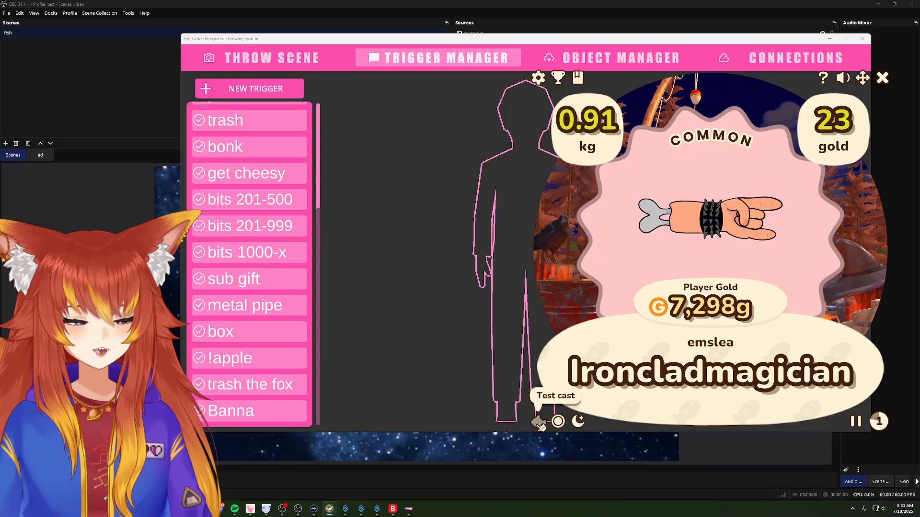
pyautogui.click(540, 424)
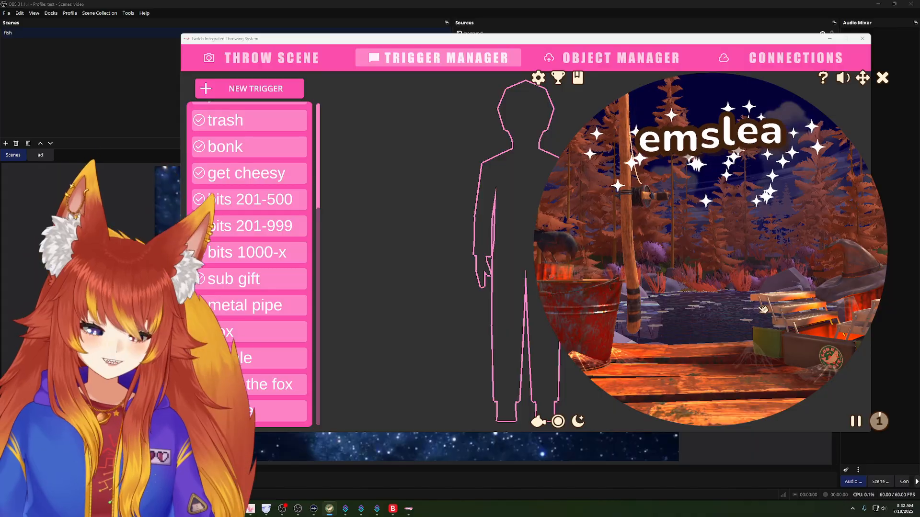
pyautogui.click(762, 309)
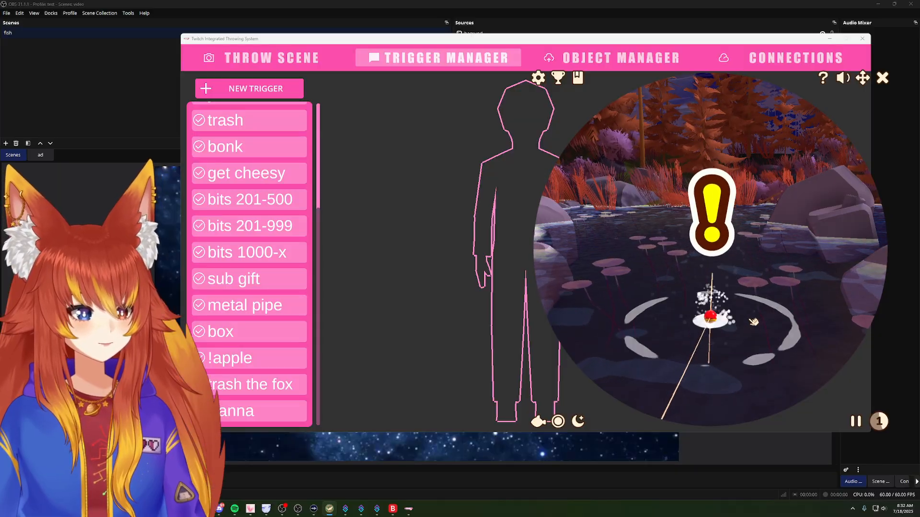
pyautogui.click(753, 321)
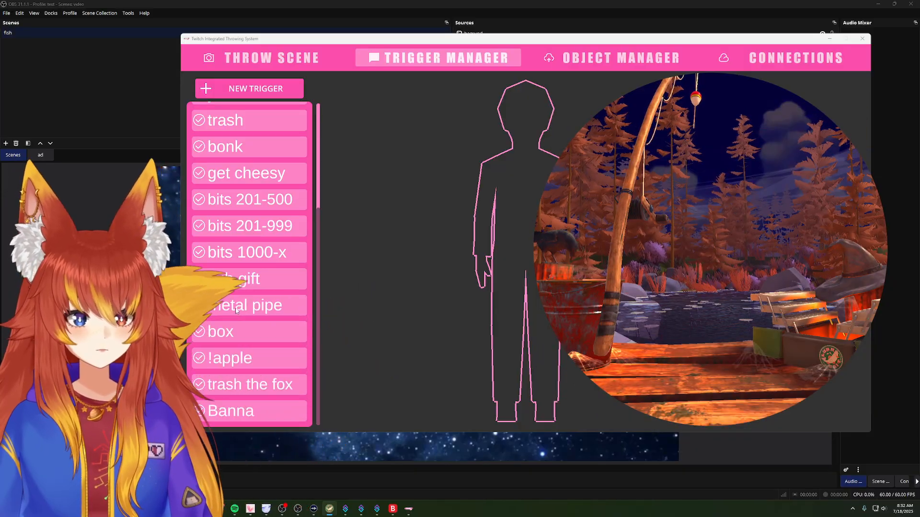
# Step: Switch to Twitch Integrated Throwing System and test the glitch trigger twice
pyautogui.click(530, 41)
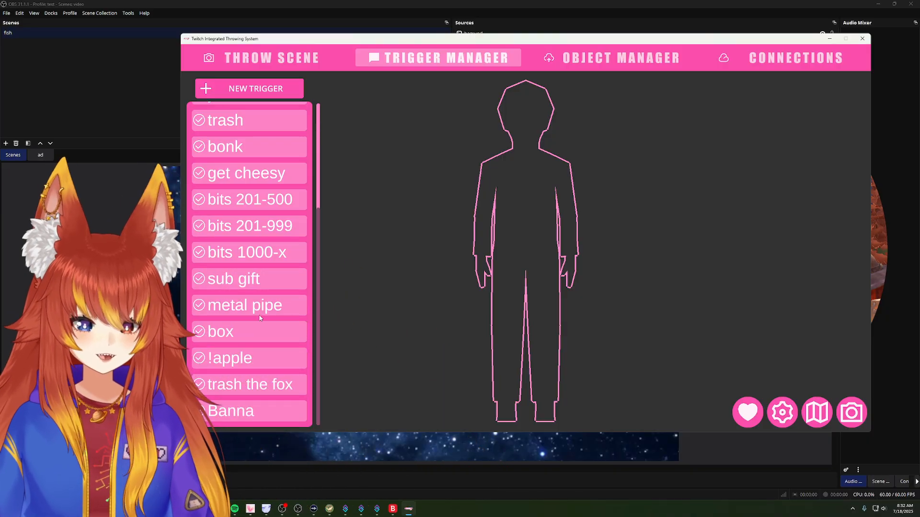
pyautogui.scroll(5, 260, 318)
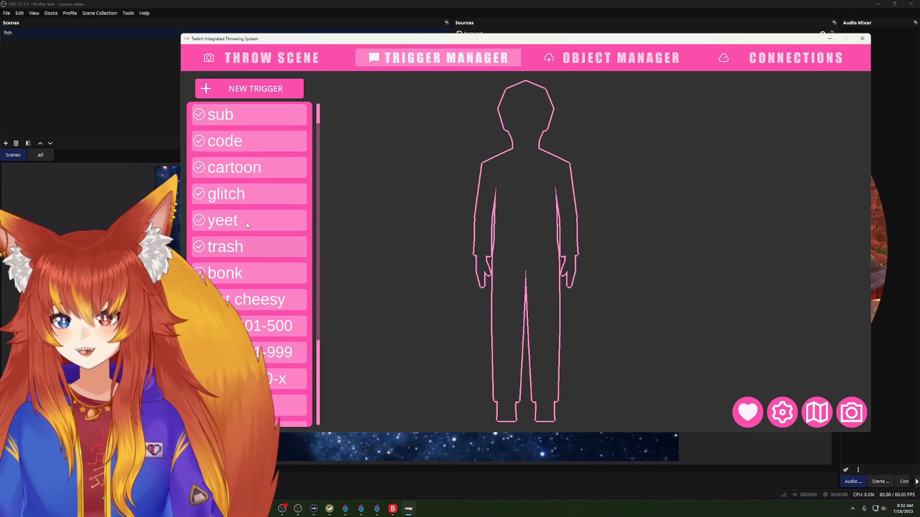
pyautogui.rightClick(253, 194)
pyautogui.click(275, 205)
pyautogui.rightClick(290, 202)
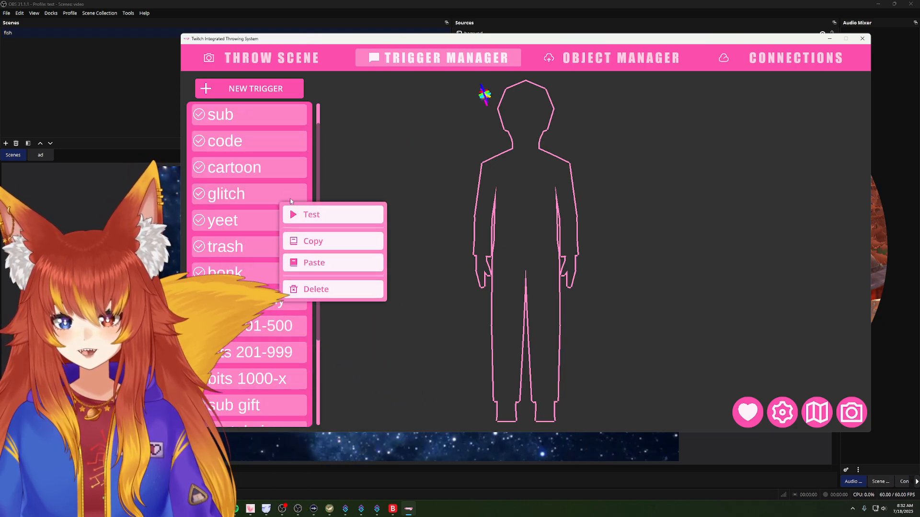
pyautogui.click(306, 214)
pyautogui.rightClick(291, 196)
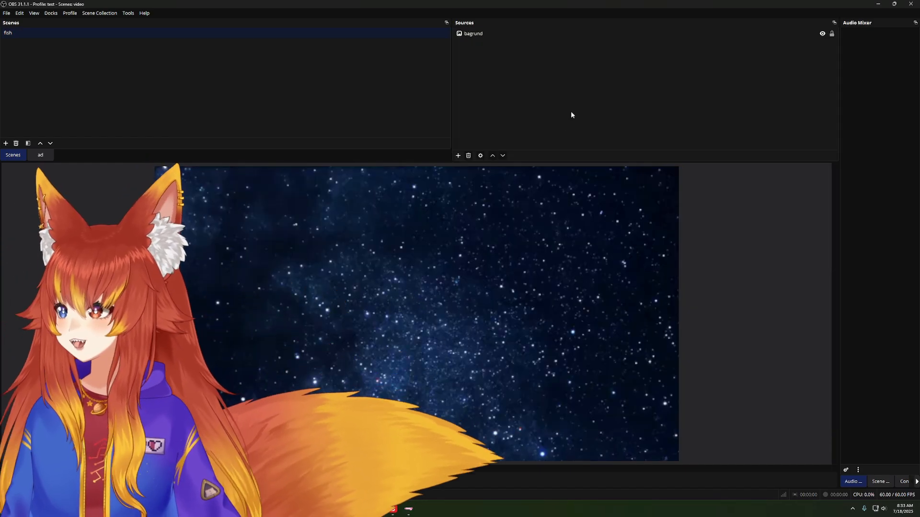
# Step: Add a new Game Capture source named "fishad" to the fish scene
pyautogui.rightClick(525, 95)
pyautogui.moveTo(543, 98)
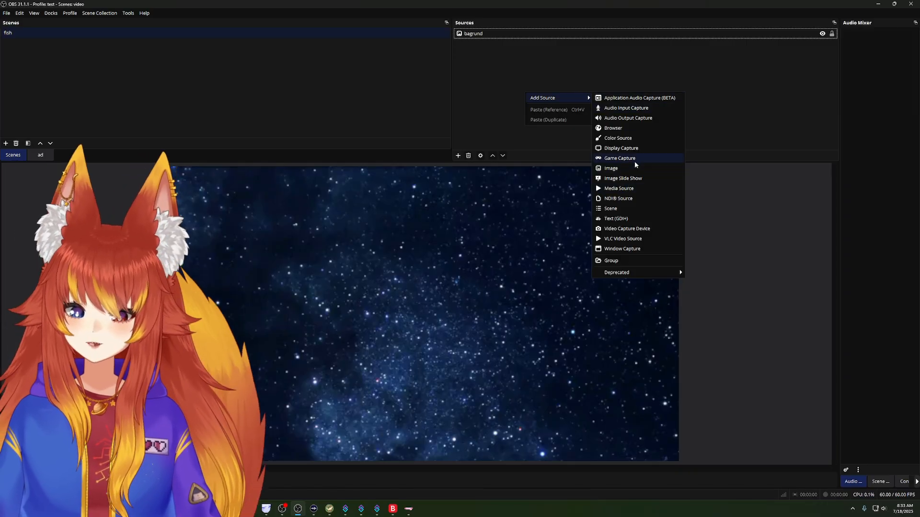
pyautogui.click(634, 162)
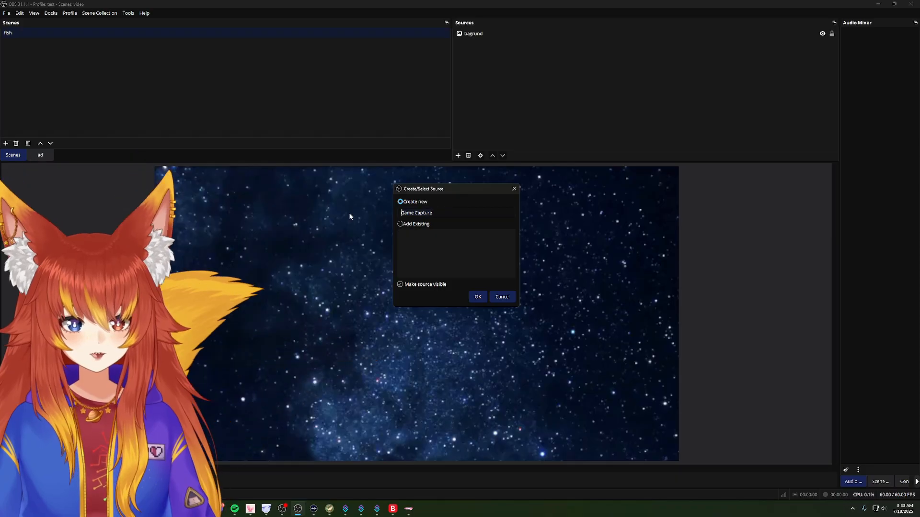
pyautogui.write('ish')
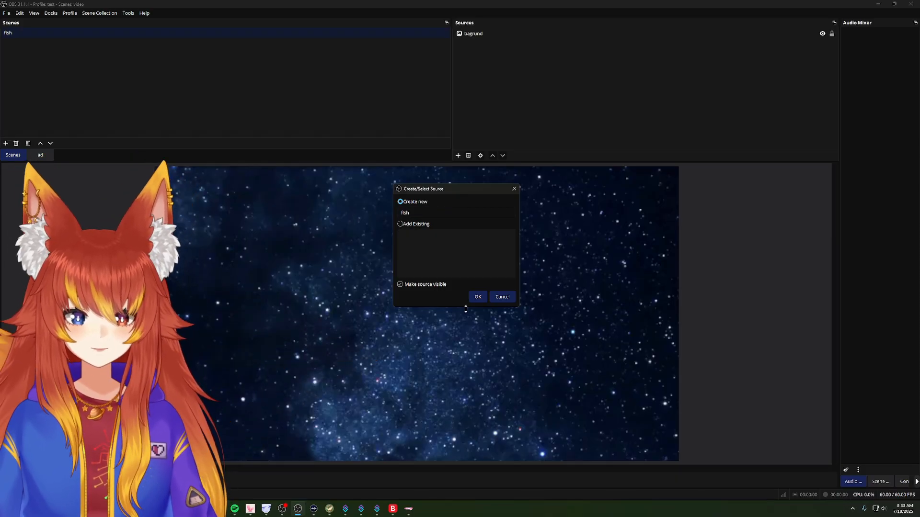
pyautogui.click(478, 297)
pyautogui.click(481, 255)
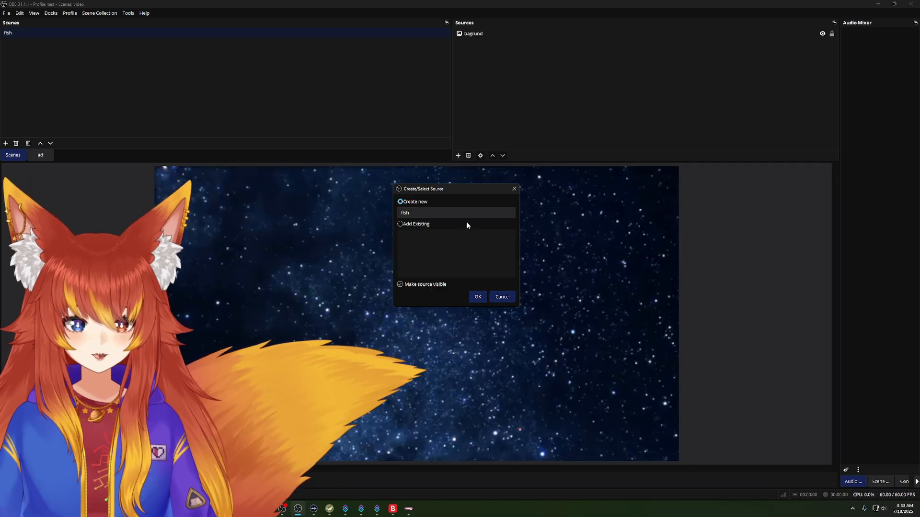
pyautogui.write('ad')
pyautogui.press('Return')
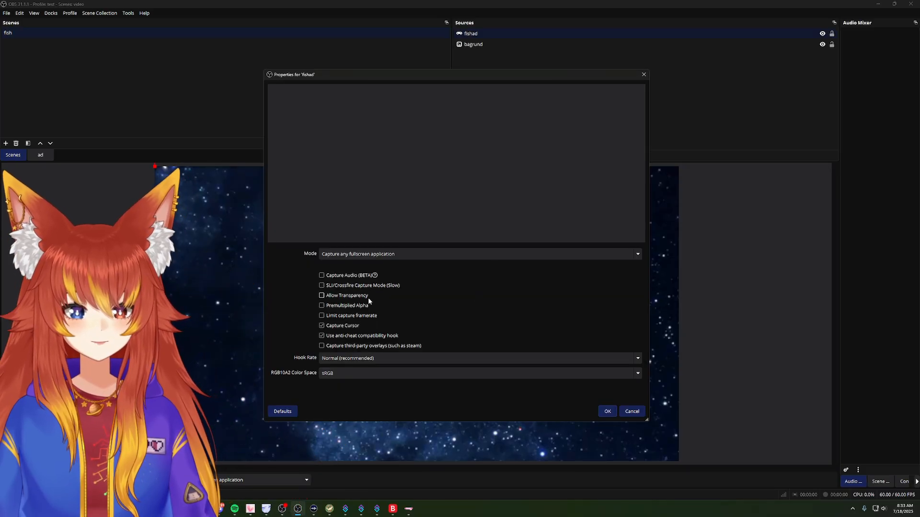
# Step: Set fishad to capture the specific LurkBait Twitch Fishing window with transparency allowed and cursor capture off, and reposition it over the background
pyautogui.click(330, 297)
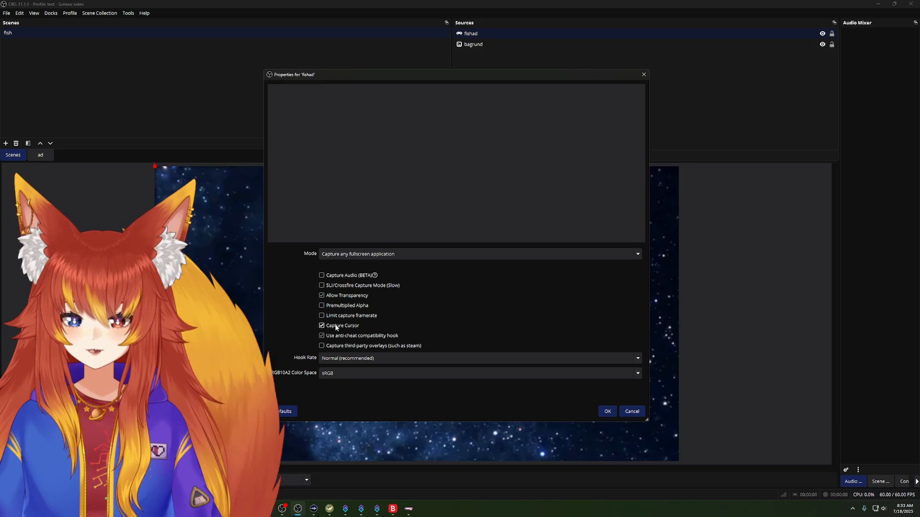
pyautogui.click(331, 326)
pyautogui.click(447, 254)
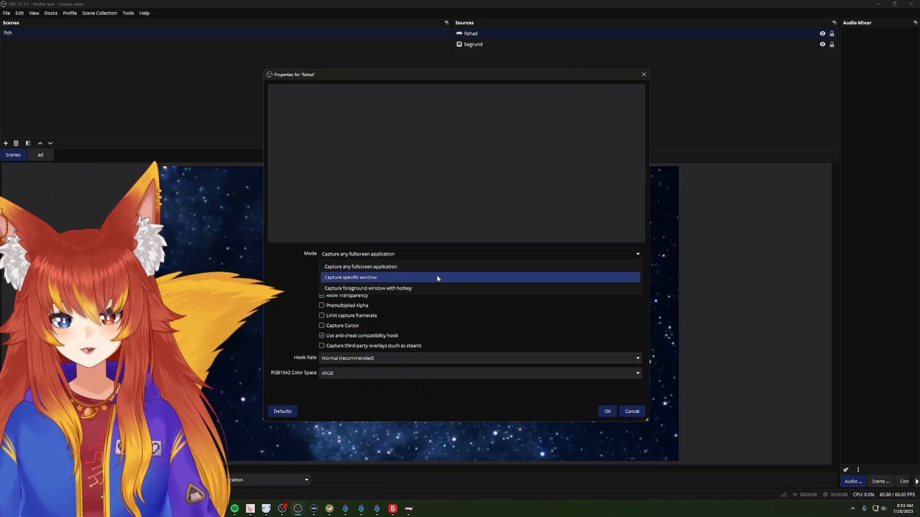
pyautogui.click(437, 277)
pyautogui.click(433, 271)
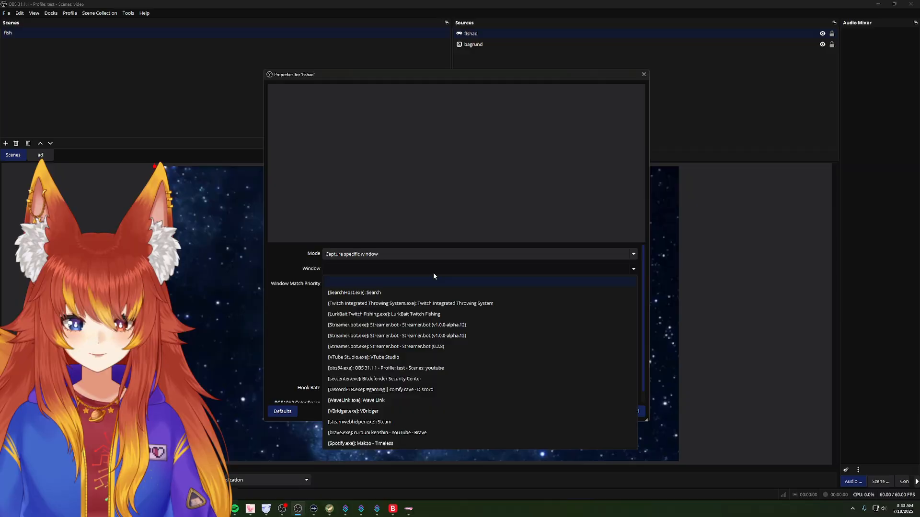
pyautogui.click(422, 314)
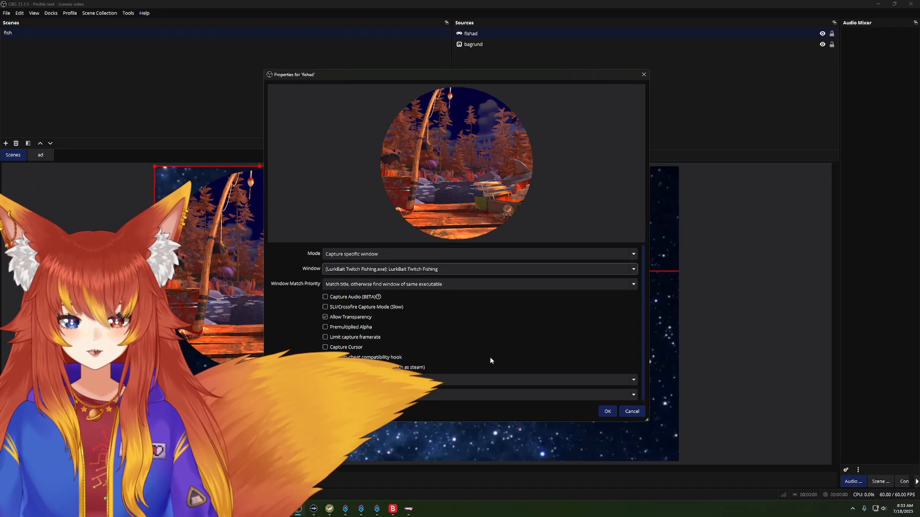
pyautogui.click(607, 411)
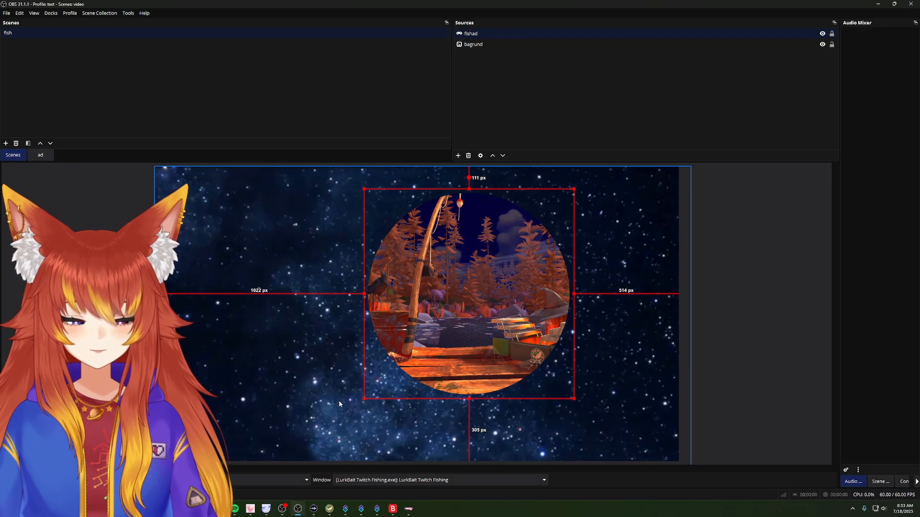
pyautogui.moveTo(475, 344); pyautogui.dragTo(500, 360)
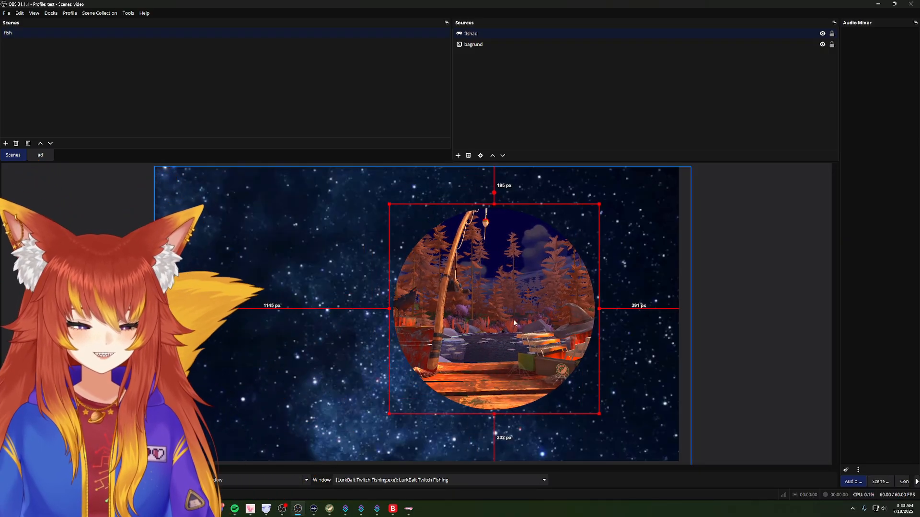
# Step: Add a second Game Capture source for the VTube Studio window, with transparency allowed and cursor capture off
pyautogui.rightClick(506, 104)
pyautogui.moveTo(516, 112)
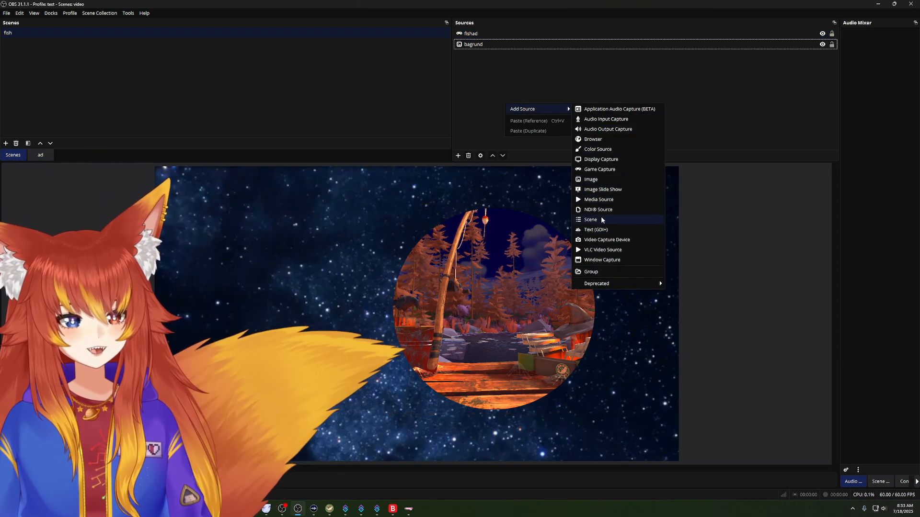
pyautogui.click(604, 170)
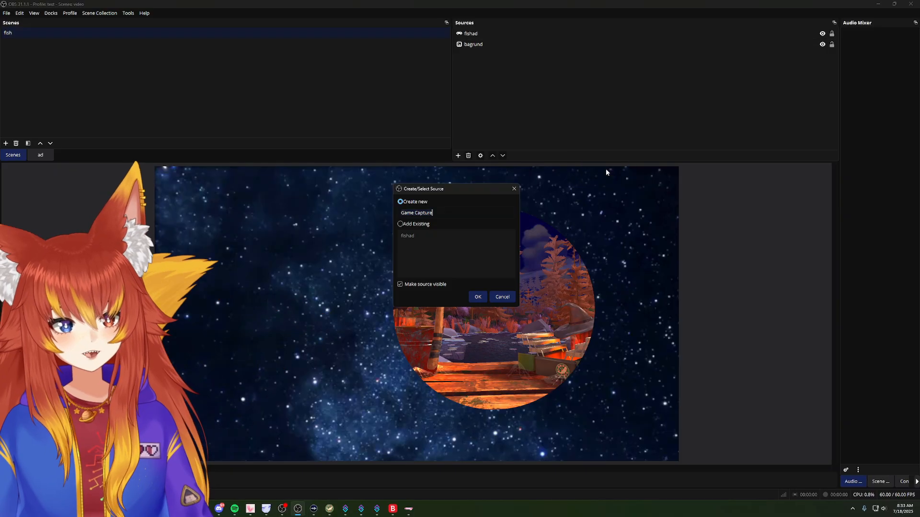
pyautogui.click(477, 297)
pyautogui.click(367, 253)
pyautogui.click(391, 271)
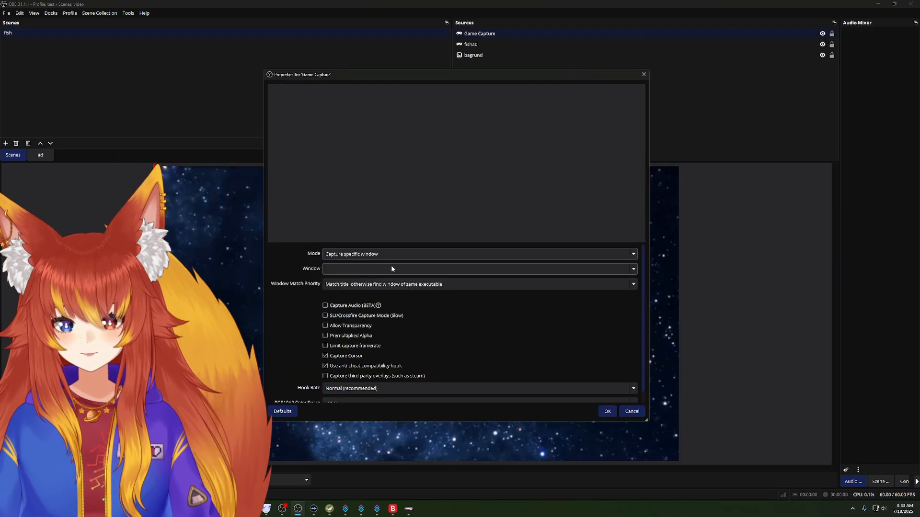
pyautogui.click(462, 269)
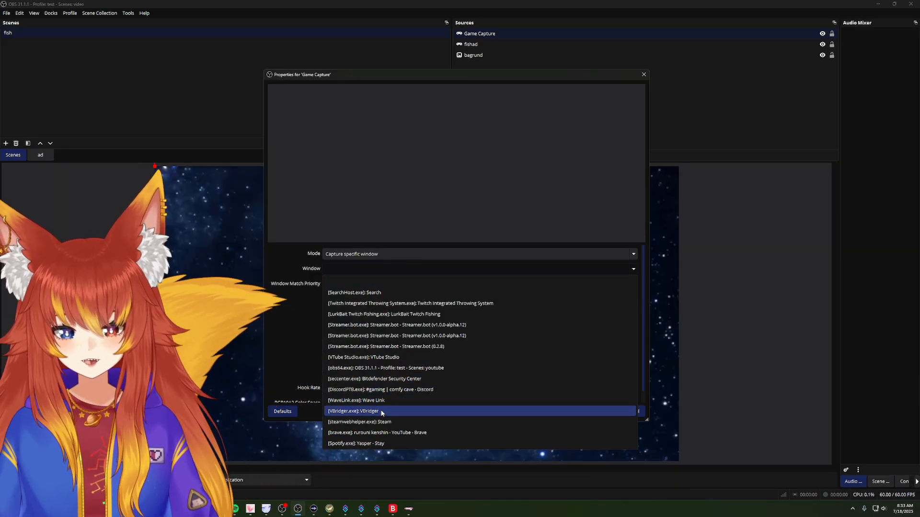
pyautogui.click(382, 359)
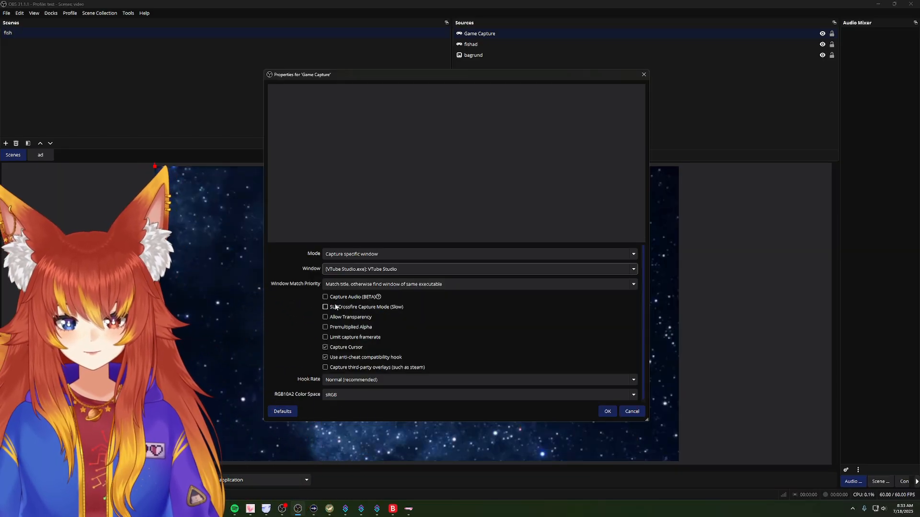
pyautogui.click(325, 318)
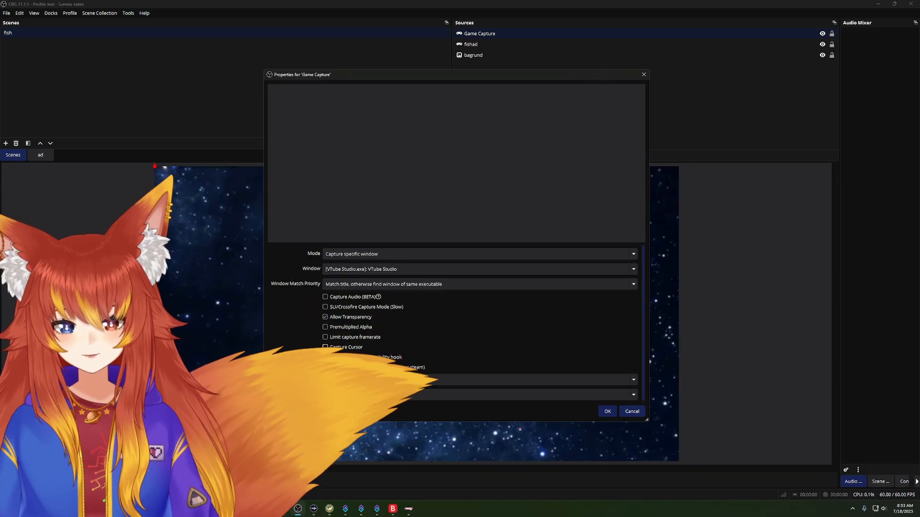
pyautogui.click(608, 411)
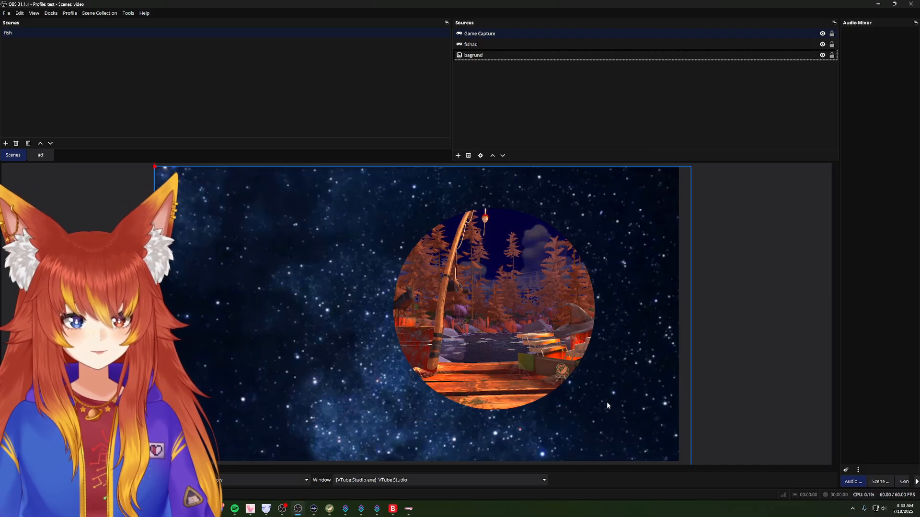
pyautogui.click(490, 34)
pyautogui.doubleClick(490, 34)
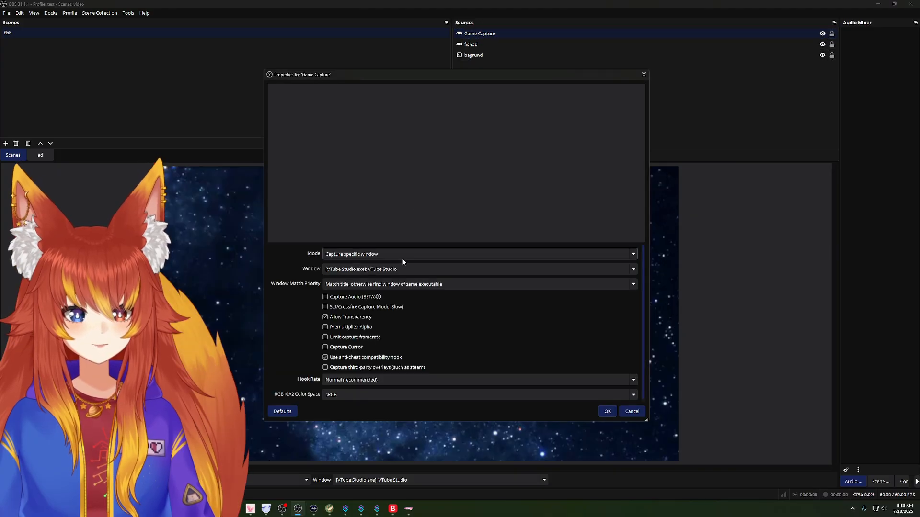
pyautogui.click(409, 269)
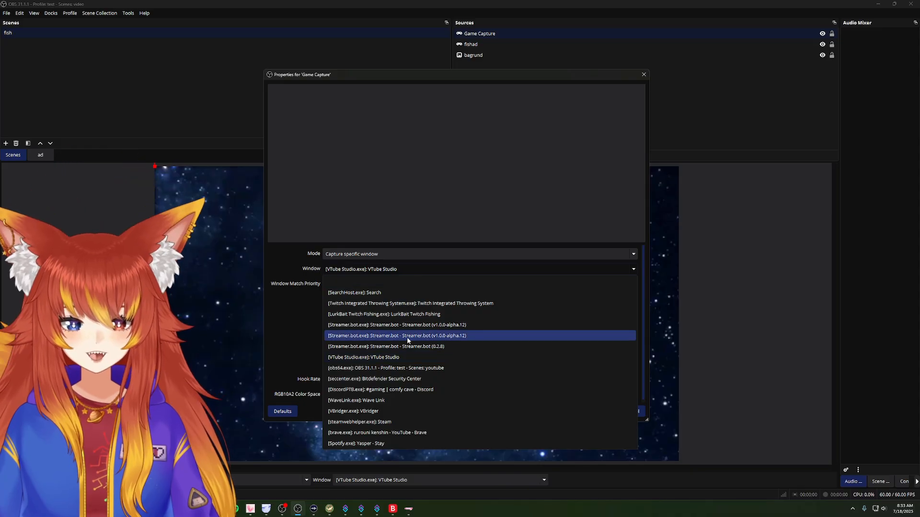
pyautogui.click(412, 358)
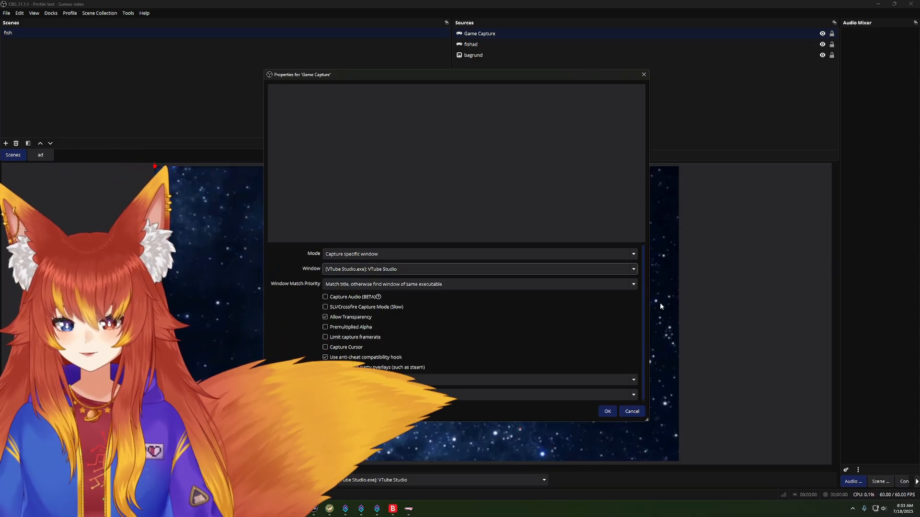
pyautogui.click(631, 413)
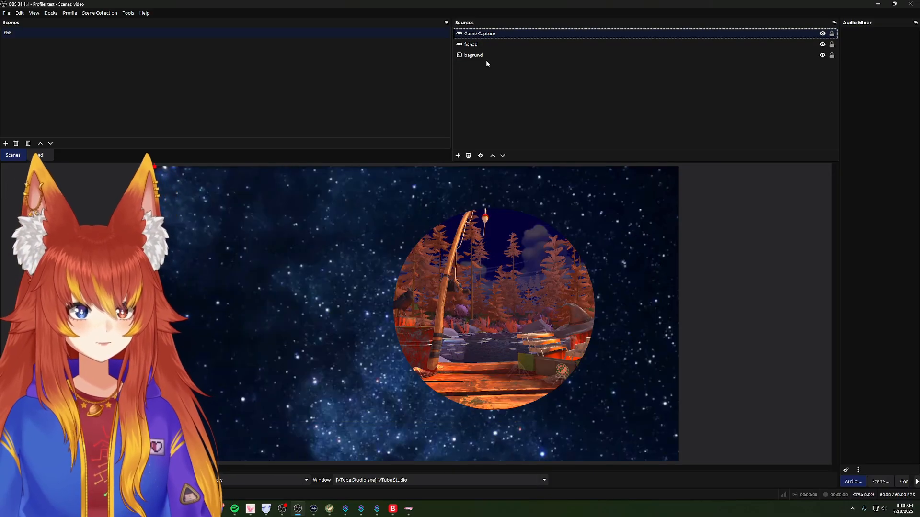
pyautogui.rightClick(471, 112)
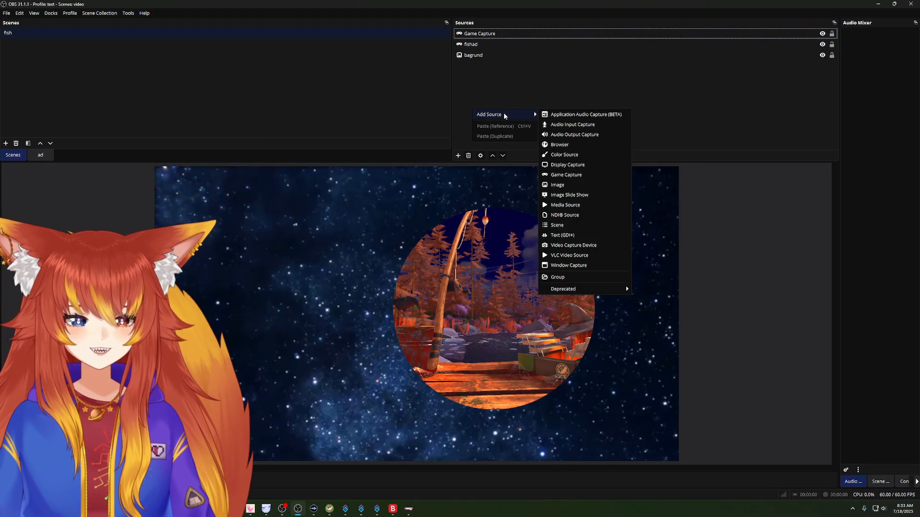
# Step: Change the Game Capture source's captured window to Twitch Integrated Throwing System
pyautogui.click(515, 33)
pyautogui.doubleClick(510, 34)
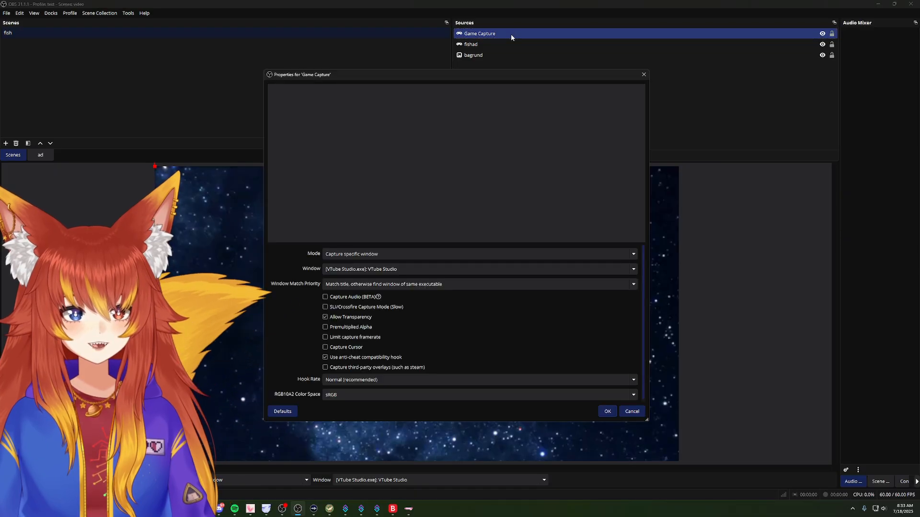
pyautogui.click(403, 267)
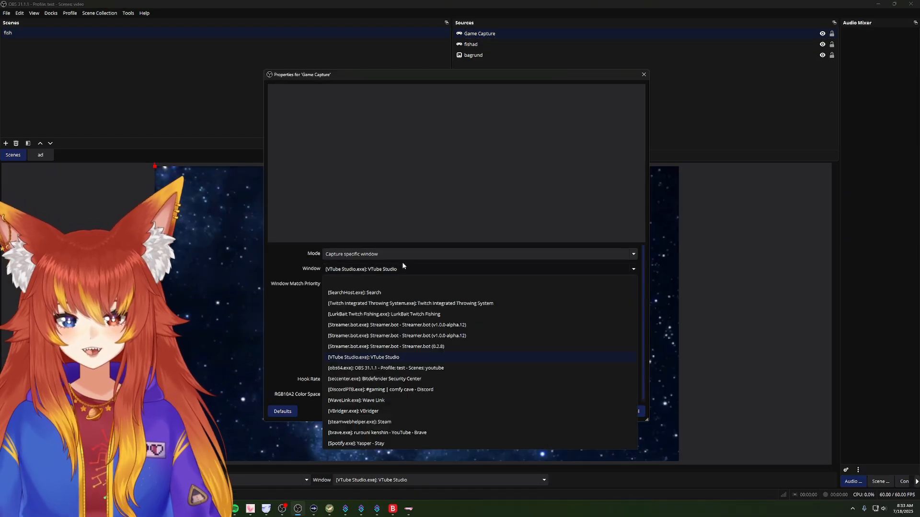
pyautogui.click(393, 305)
pyautogui.click(608, 412)
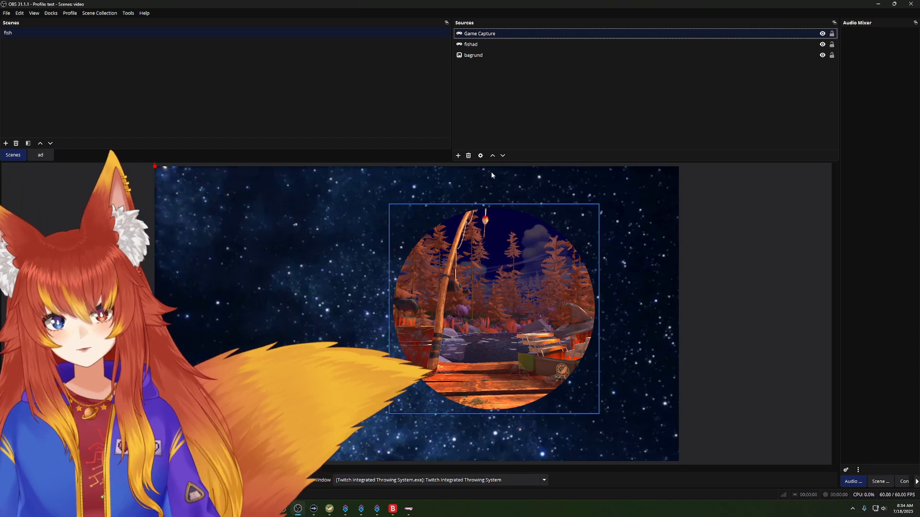
# Step: Remove the Game Capture source from the fish scene
pyautogui.click(503, 35)
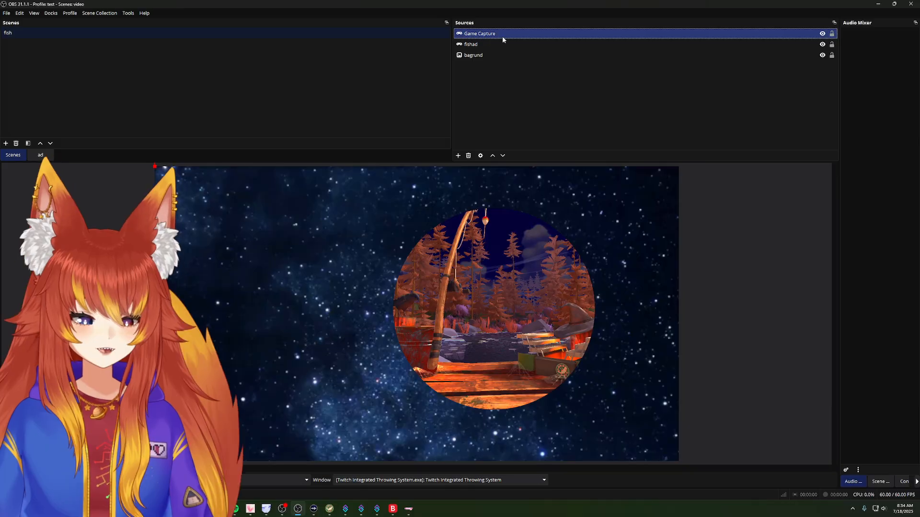
pyautogui.rightClick(495, 35)
pyautogui.press('Delete')
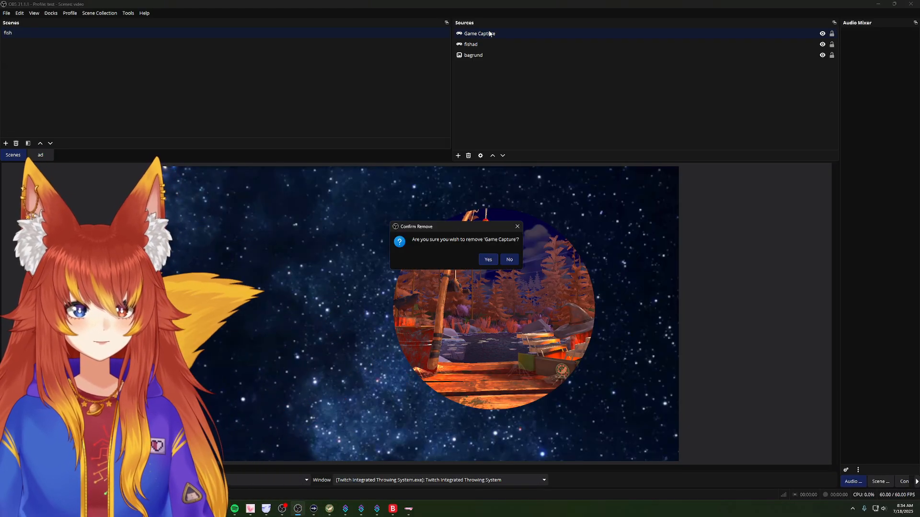
pyautogui.click(487, 260)
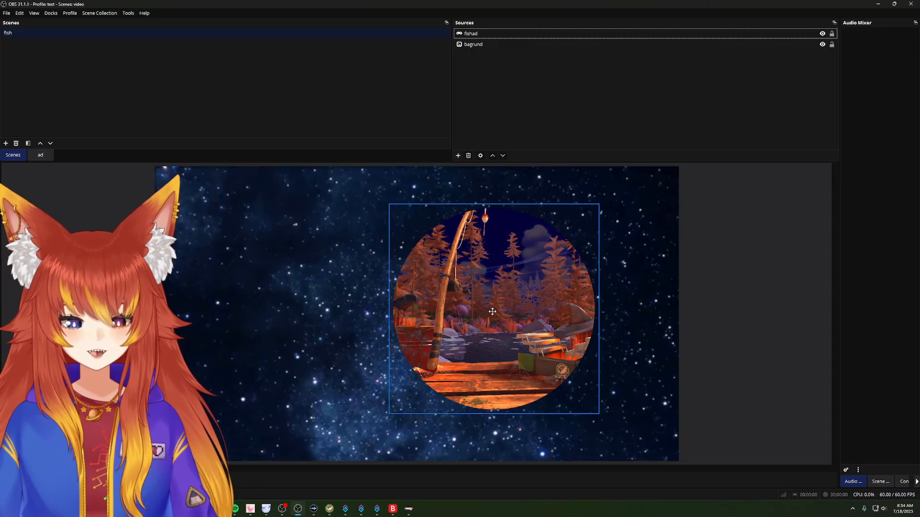
# Step: Move the fishing capture to about 1310 px from the canvas's left edge and 199 px from its top edge
pyautogui.moveTo(492, 312); pyautogui.dragTo(522, 310)
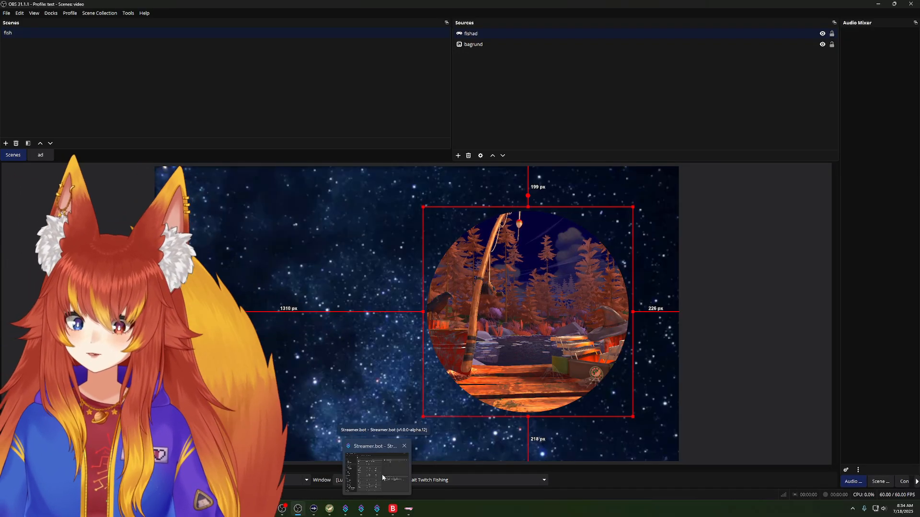
# Step: Switch to Streamer.bot and examine the Fish group's catch action, expanding its "Code" condition to review the sub-actions
pyautogui.click(382, 474)
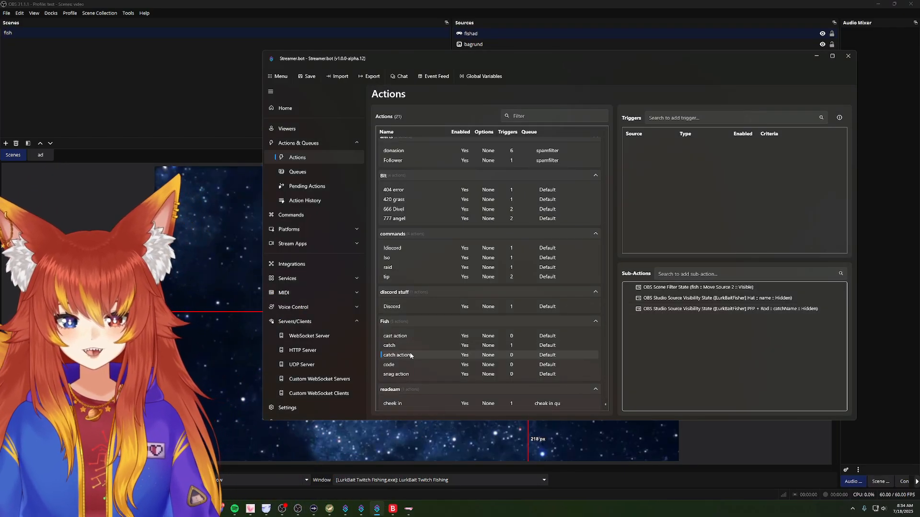
pyautogui.click(402, 374)
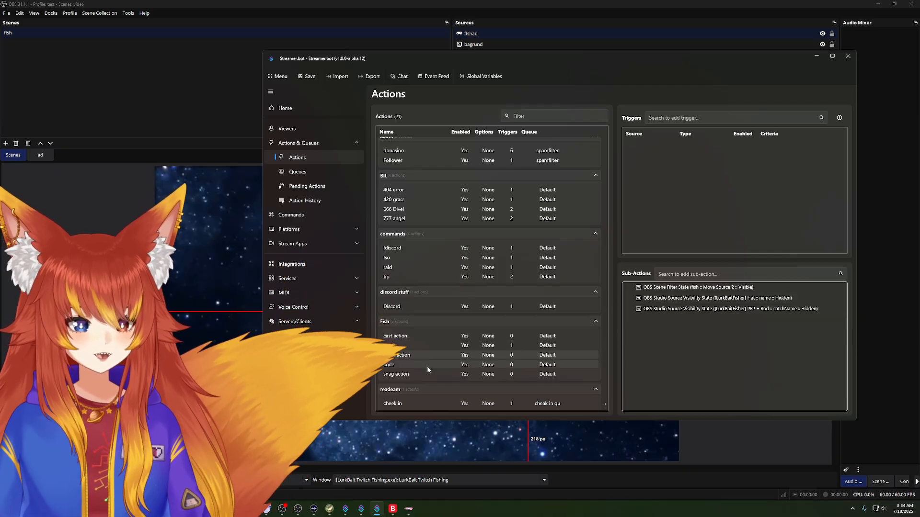
pyautogui.click(415, 356)
pyautogui.click(417, 346)
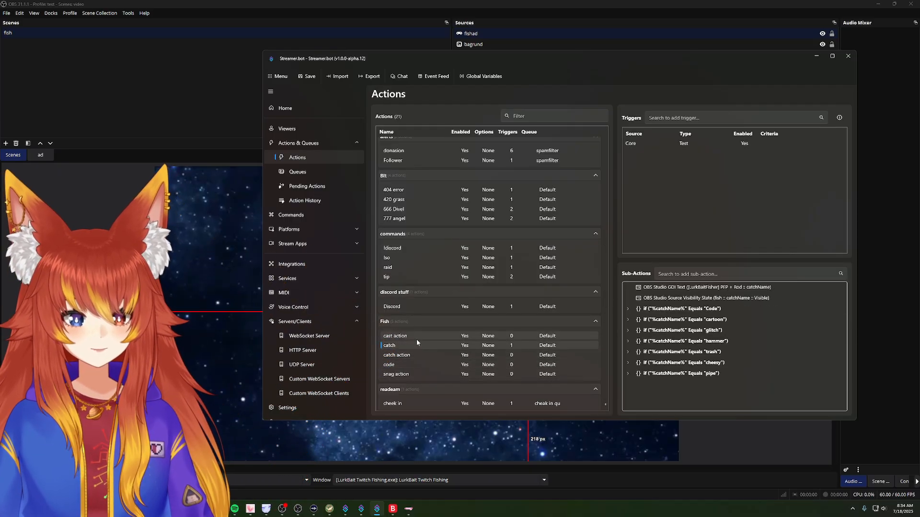
pyautogui.click(417, 337)
pyautogui.click(420, 344)
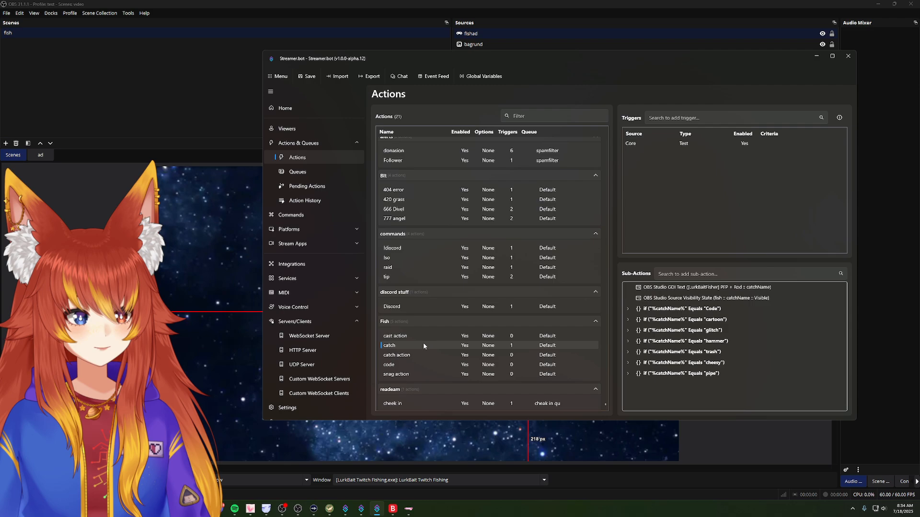
pyautogui.click(635, 310)
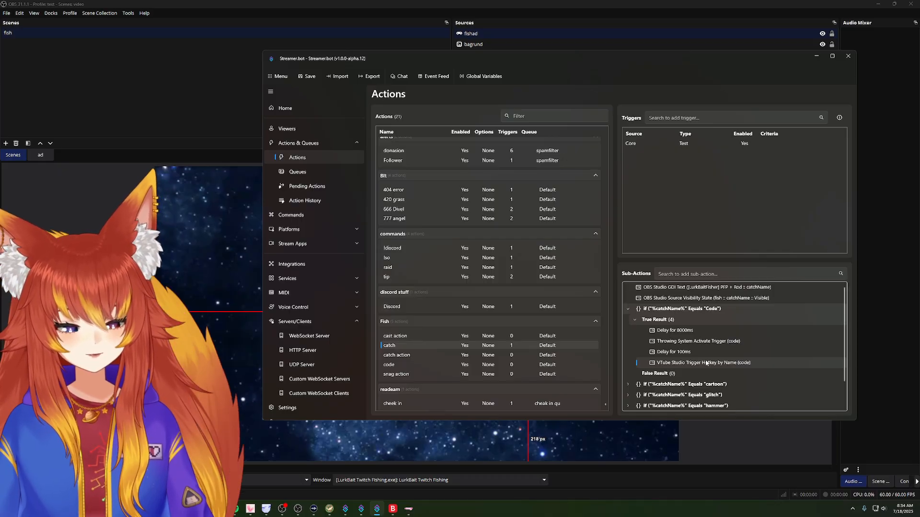
# Step: Collapse the "Code" condition, switch to LurkBait Twitch Fishing and examine the Streamer.bot HTTP server and action assignments in its settings
pyautogui.click(628, 309)
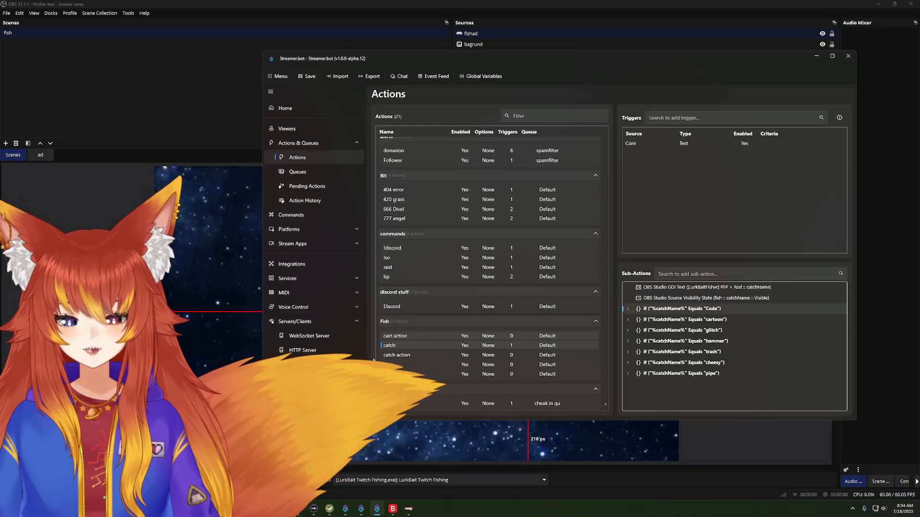
pyautogui.click(329, 510)
pyautogui.click(538, 78)
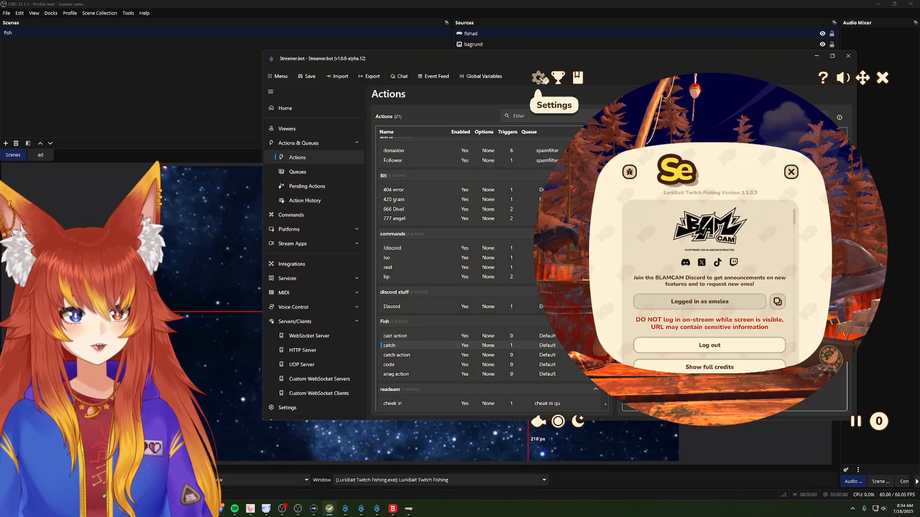
pyautogui.scroll(-15, 660, 233)
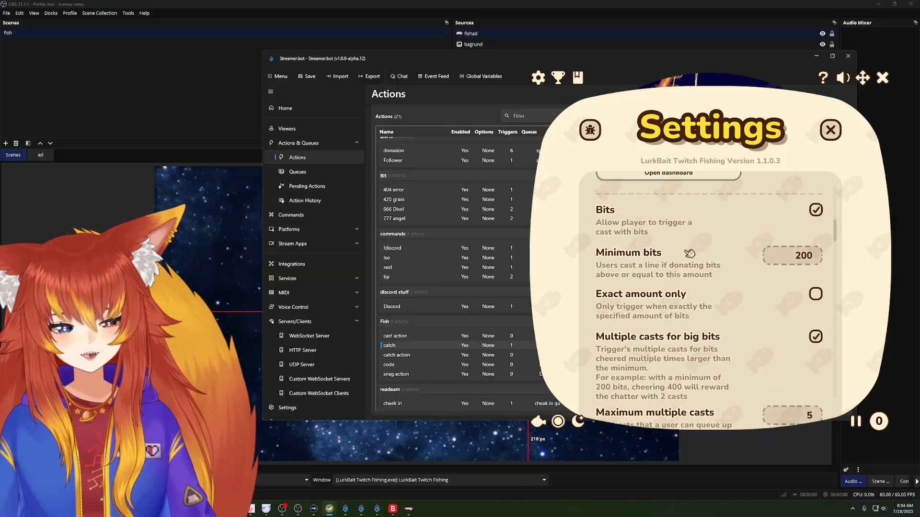
pyautogui.scroll(-20, 689, 253)
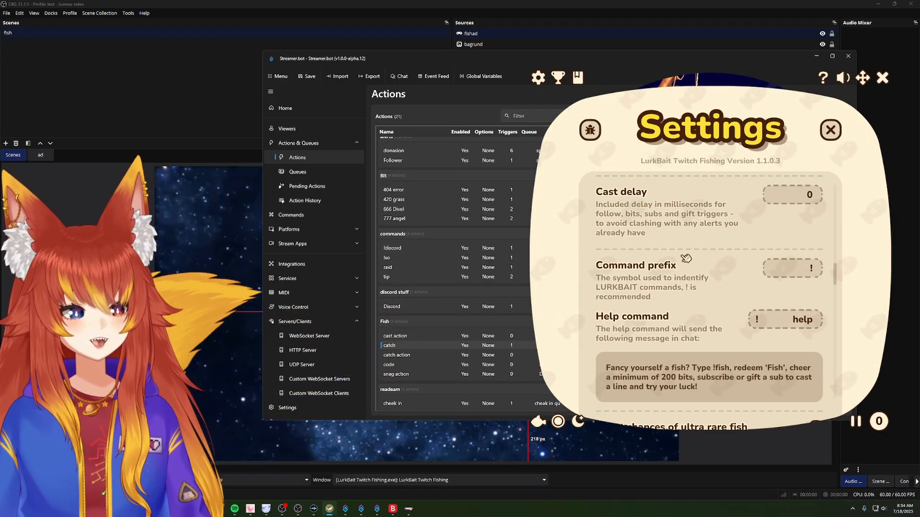
pyautogui.scroll(-20, 686, 259)
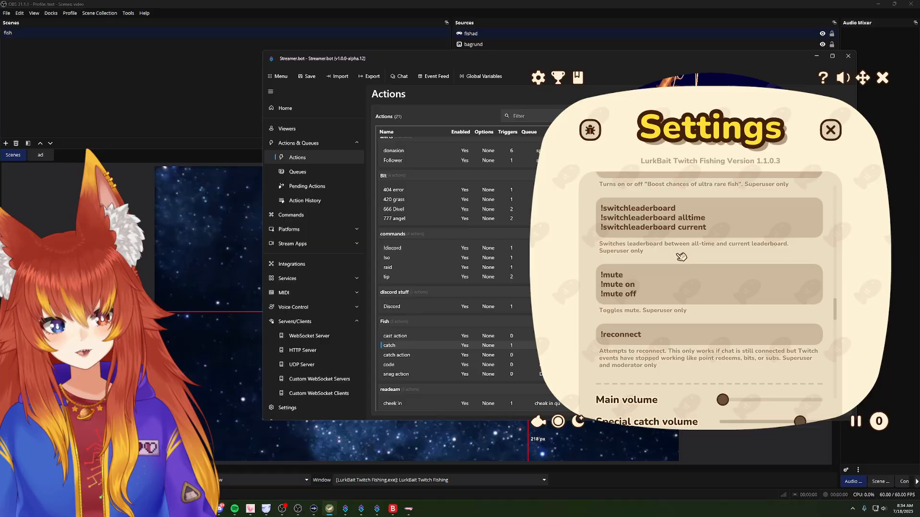
pyautogui.scroll(-15, 684, 263)
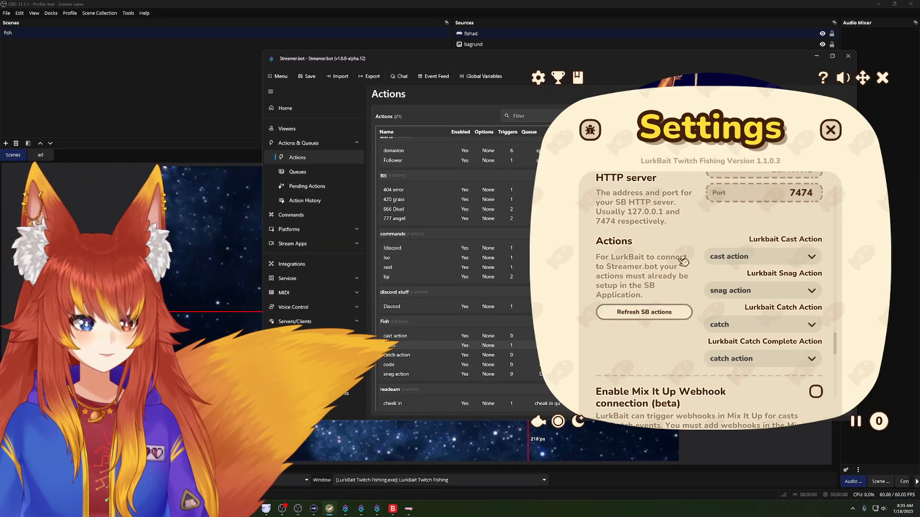
pyautogui.moveTo(863, 77); pyautogui.dragTo(769, 51)
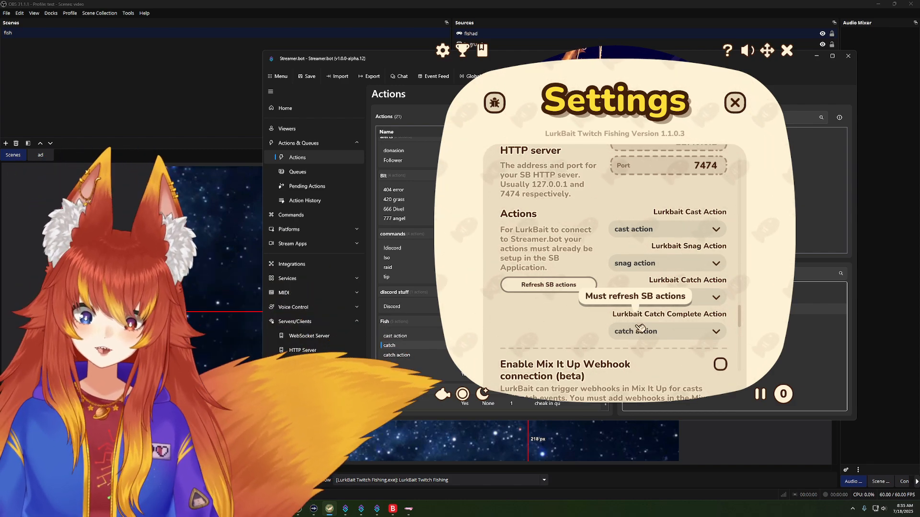
# Step: Switch to Streamer.bot and examine each sub-action of the Fish group's cast action, leaving their settings as they are
pyautogui.click(847, 411)
pyautogui.click(424, 337)
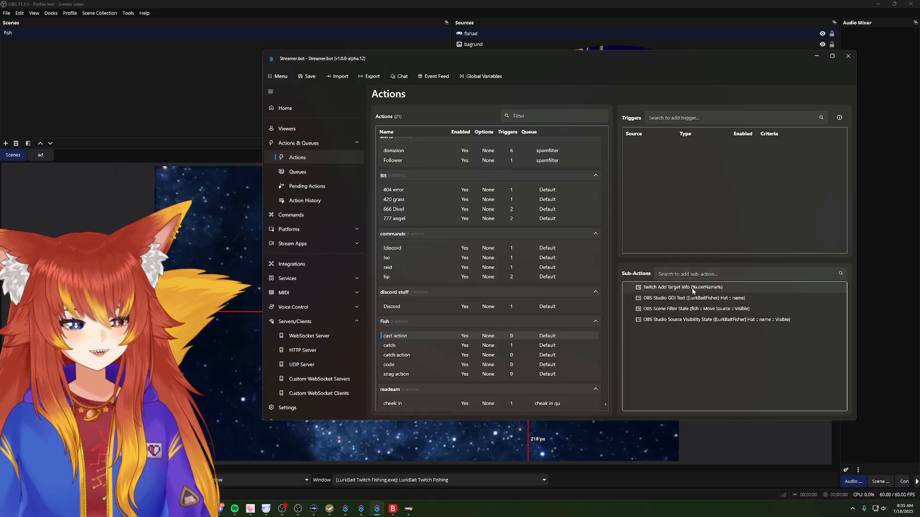
pyautogui.doubleClick(662, 290)
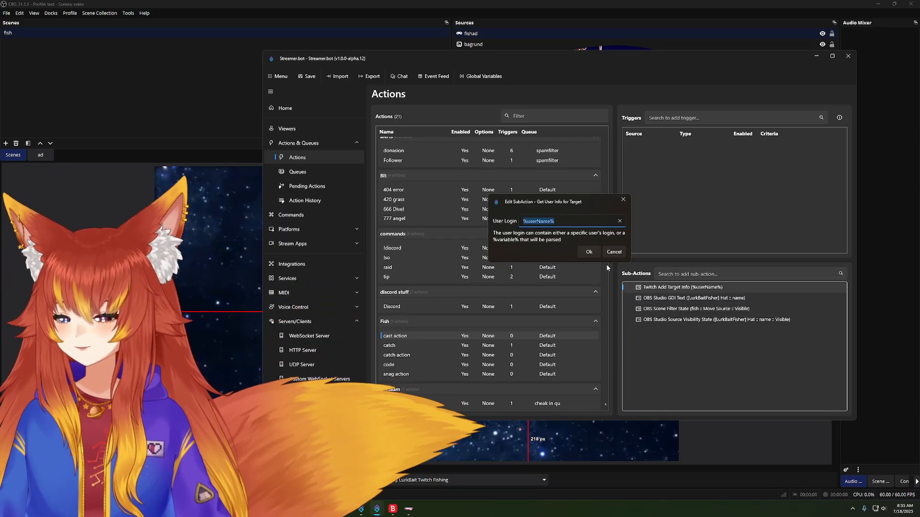
pyautogui.click(615, 254)
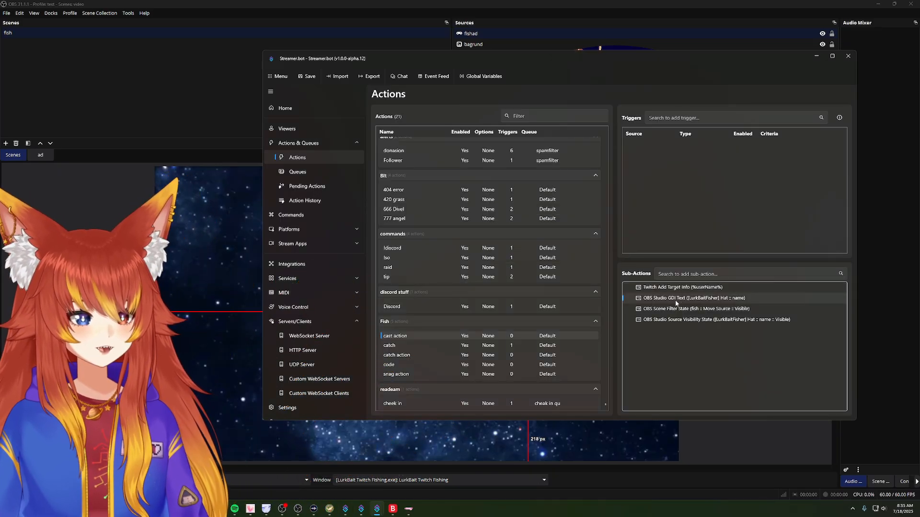
pyautogui.doubleClick(675, 299)
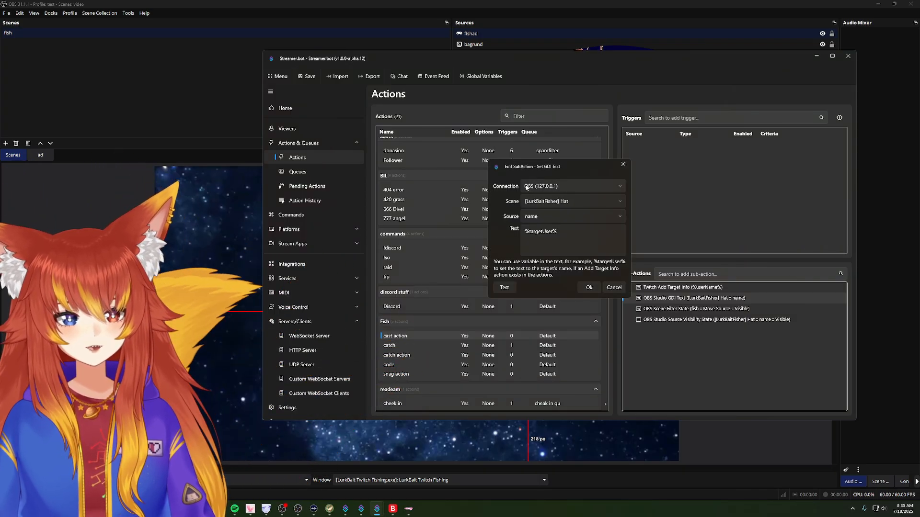
pyautogui.click(613, 287)
pyautogui.doubleClick(660, 309)
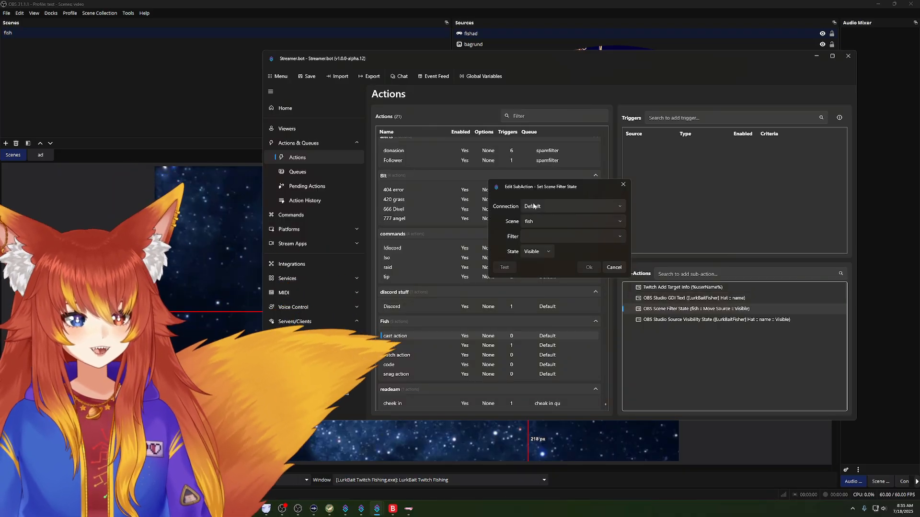
pyautogui.click(614, 267)
pyautogui.doubleClick(676, 321)
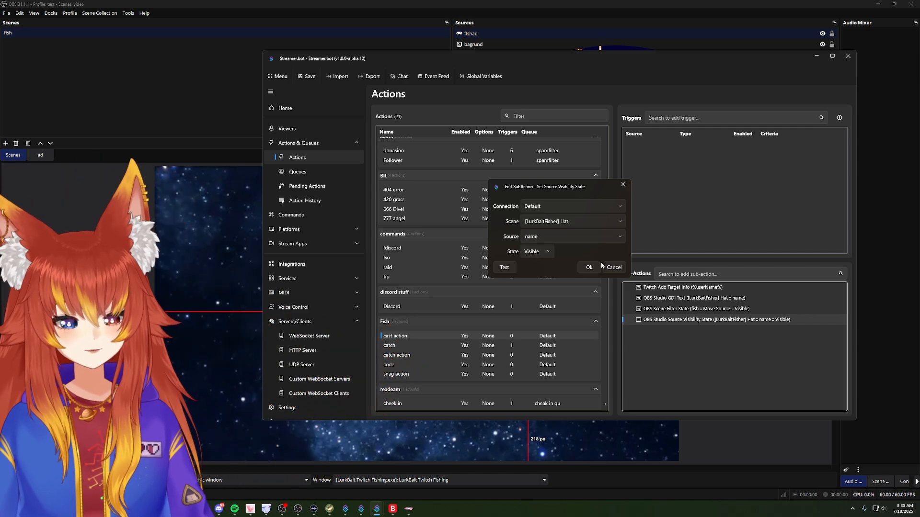
pyautogui.click(613, 266)
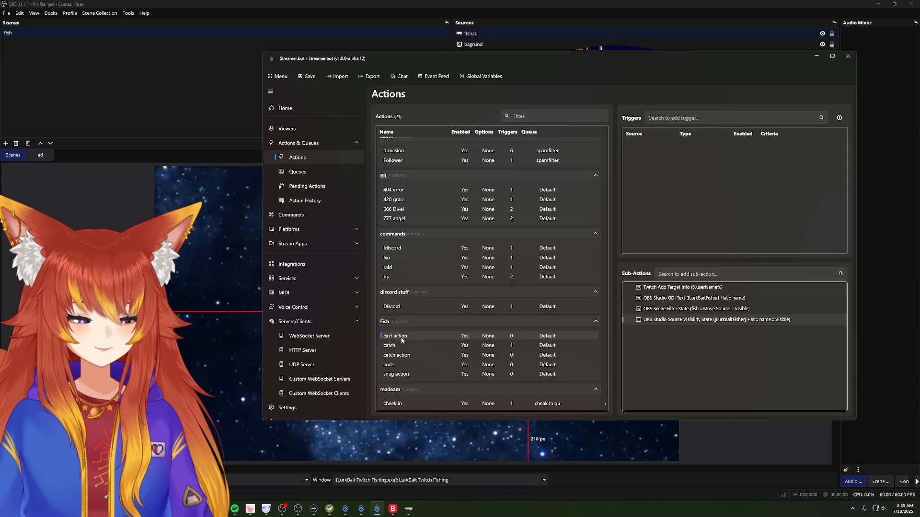
# Step: Review the sub-actions of the Fish group's catch and catch action entries, including the scene filter settings for Move Source 2
pyautogui.click(407, 346)
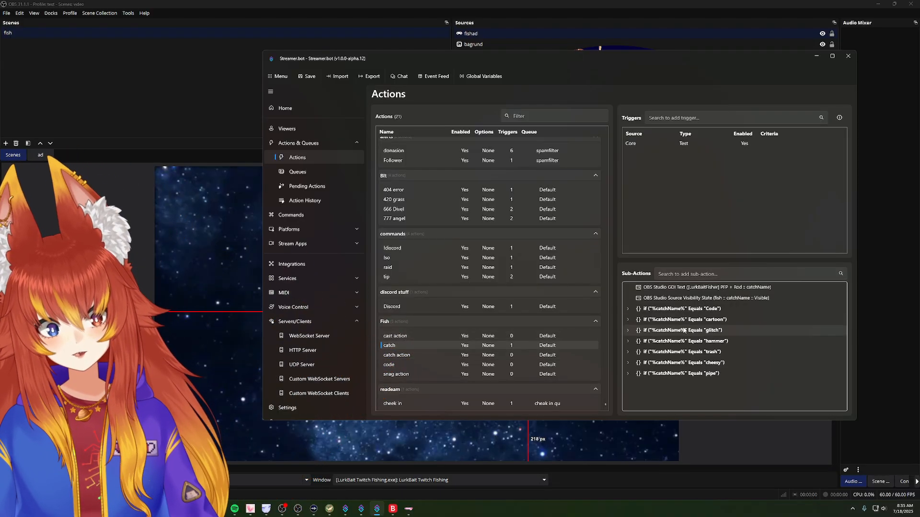
pyautogui.click(430, 356)
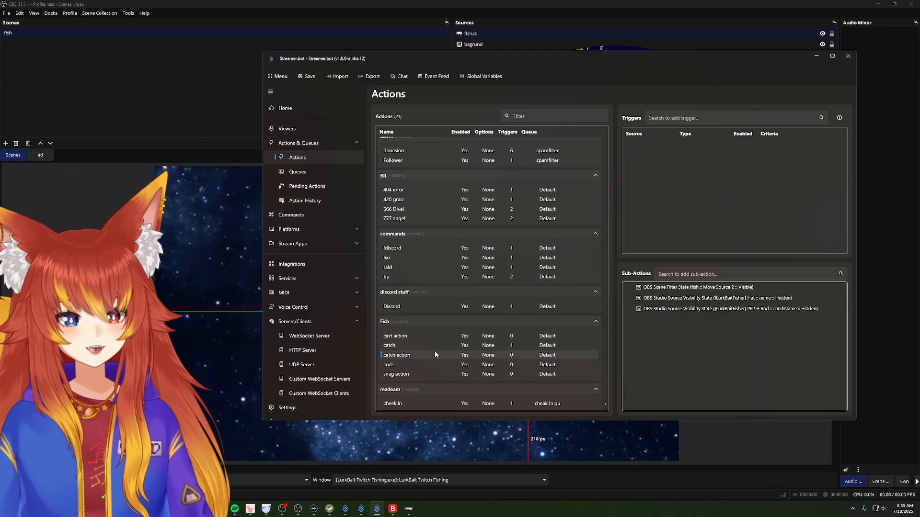
pyautogui.doubleClick(659, 287)
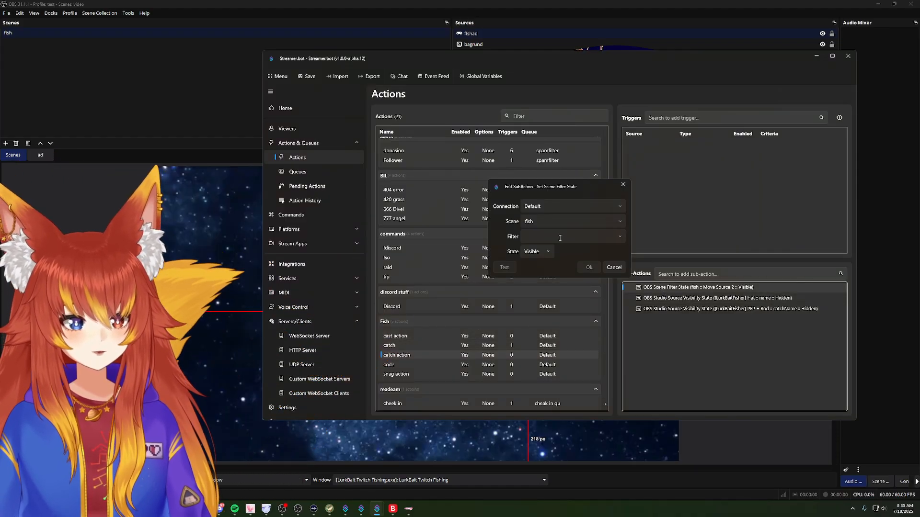
pyautogui.click(614, 267)
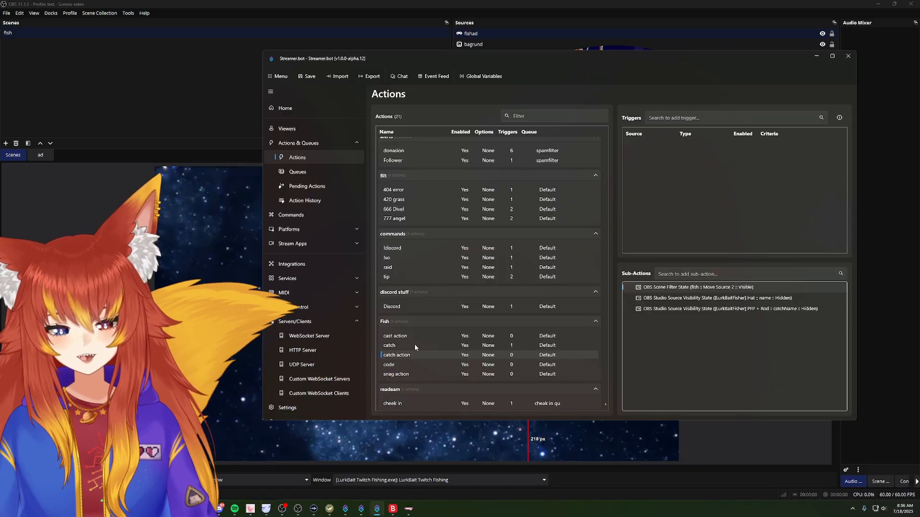
# Step: Review LurkBait's Streamer.bot action assignments and bring up the Streamer.bot 0.2.8 window to view its action list
pyautogui.click(329, 512)
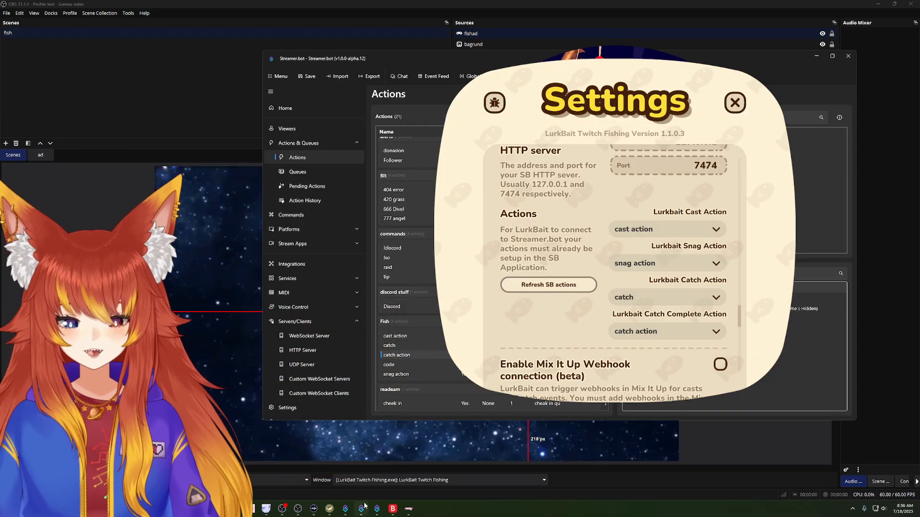
pyautogui.click(345, 508)
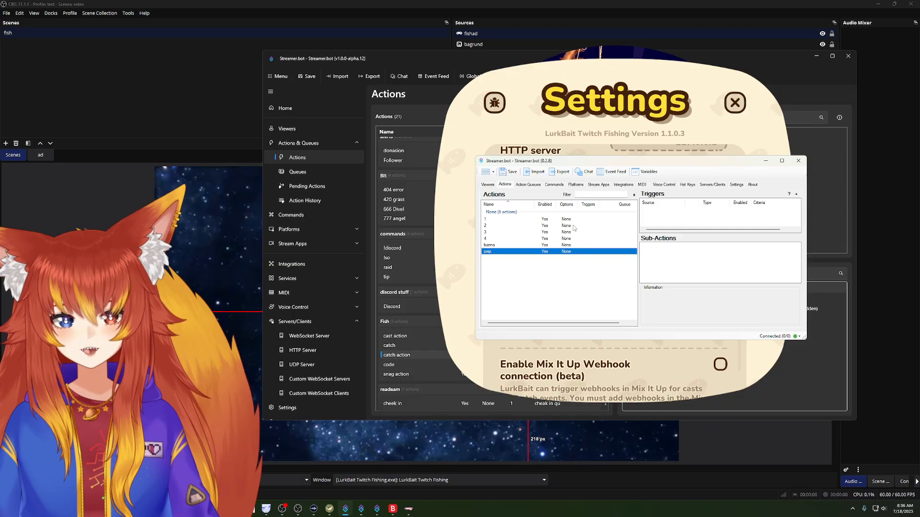
pyautogui.moveTo(528, 161)
pyautogui.mouseDown()
pyautogui.moveTo(574, 155)
pyautogui.moveTo(544, 155)
pyautogui.mouseUp()
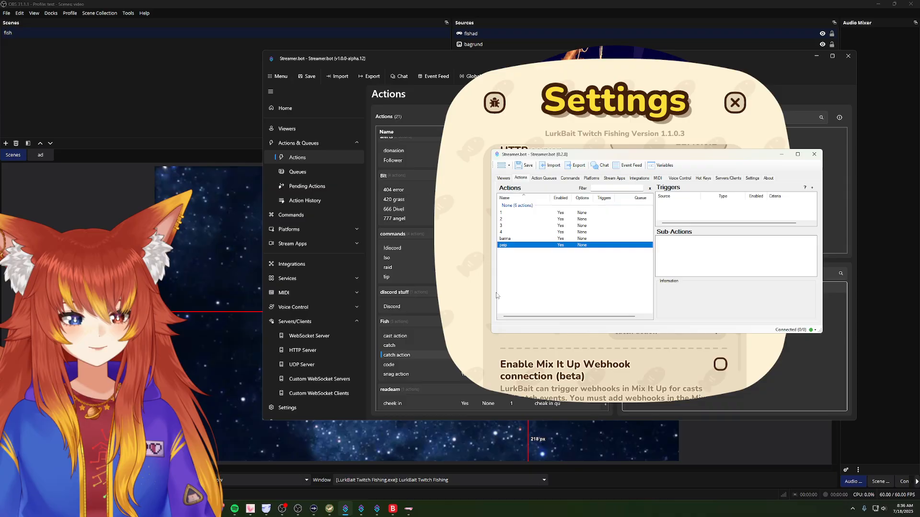
# Step: In Streamer.bot v1.0.0-alpha.12, check the HTTP Server, VTube Studio and Throwing System connection settings, and return to the actions list
pyautogui.click(377, 509)
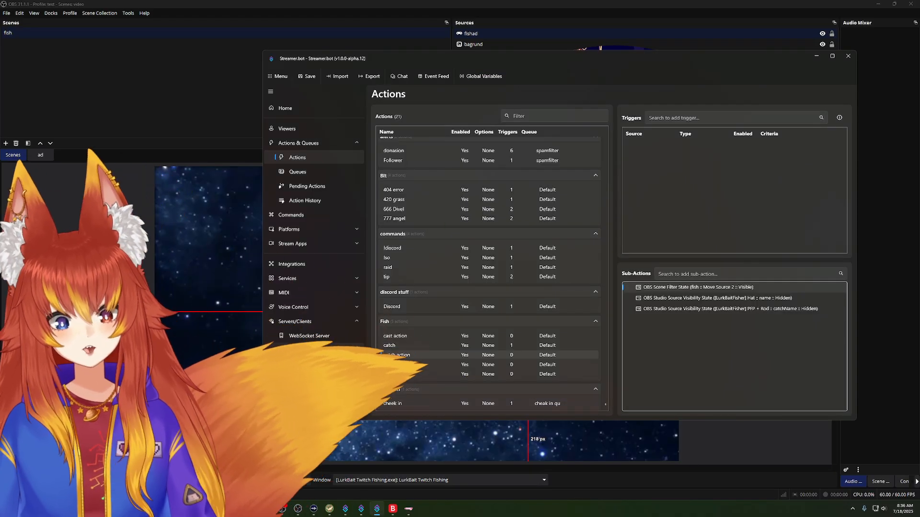
pyautogui.click(319, 342)
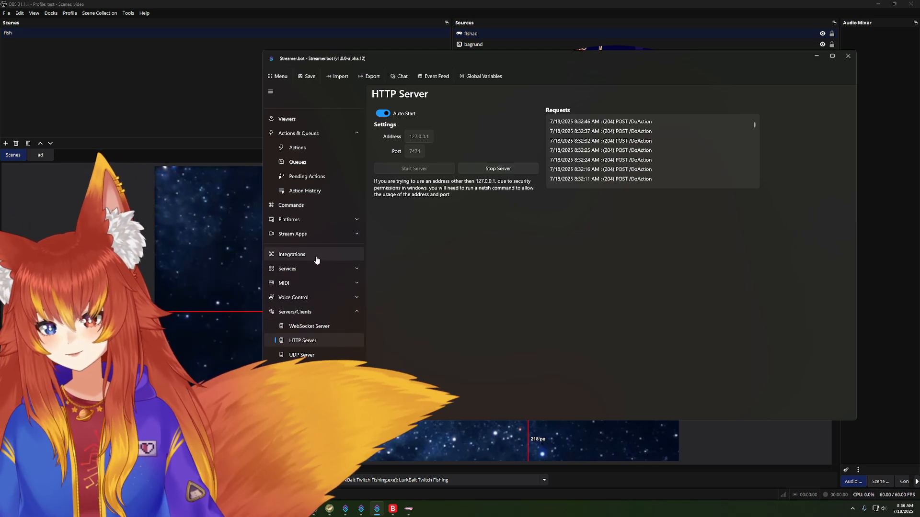
pyautogui.click(291, 254)
pyautogui.click(550, 237)
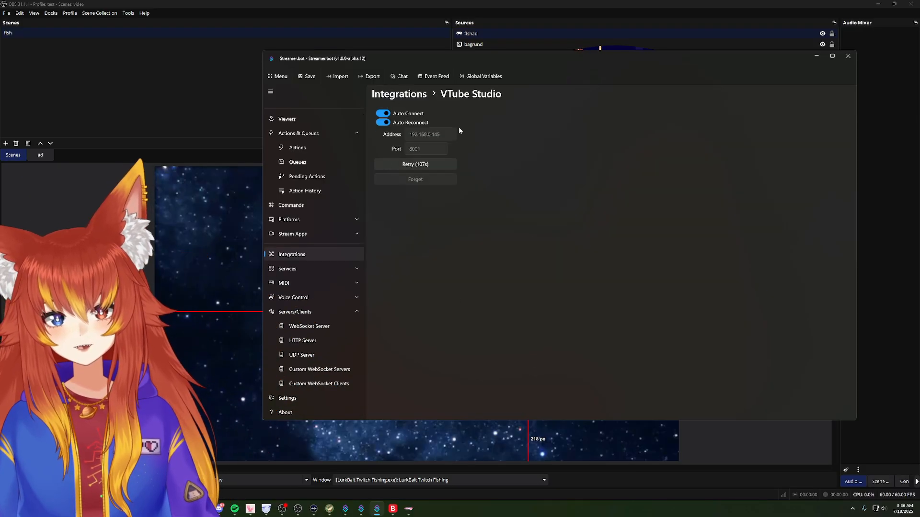
pyautogui.click(399, 93)
pyautogui.click(724, 240)
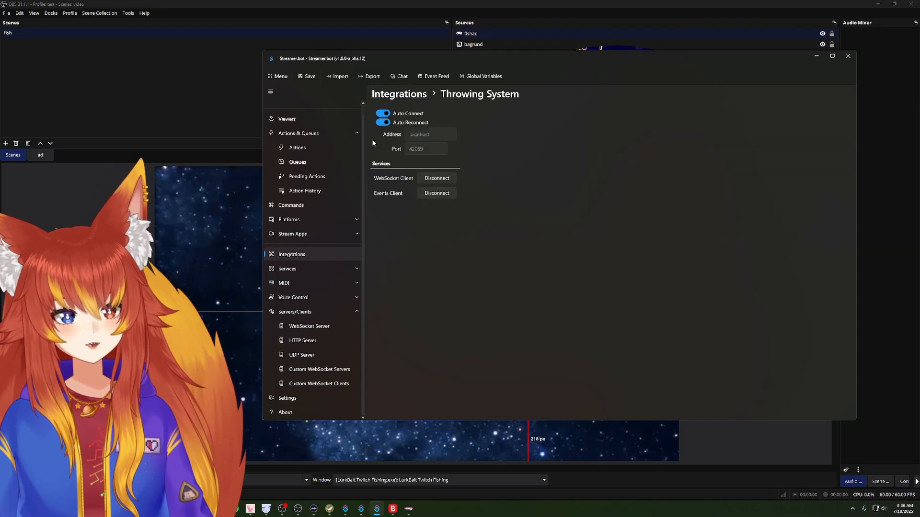
pyautogui.hotkey('alt', 'Left')
pyautogui.scroll(2, 307, 201)
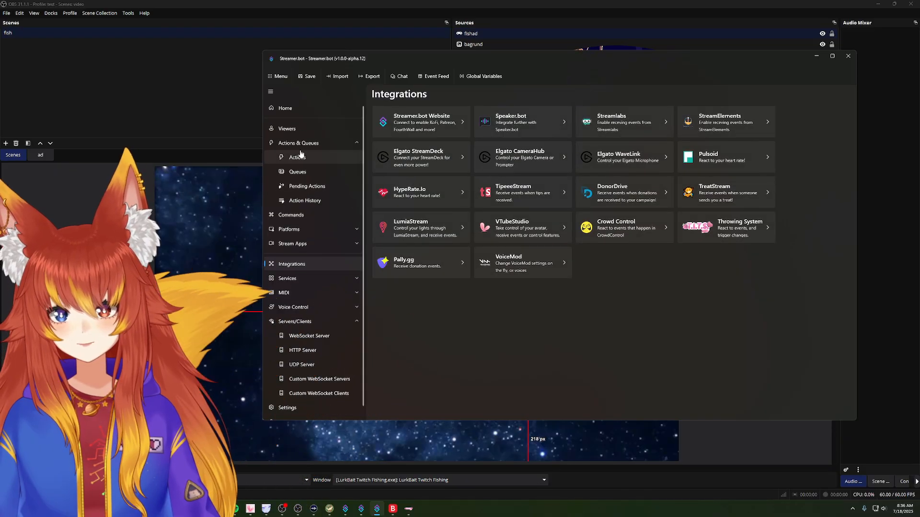
pyautogui.click(300, 154)
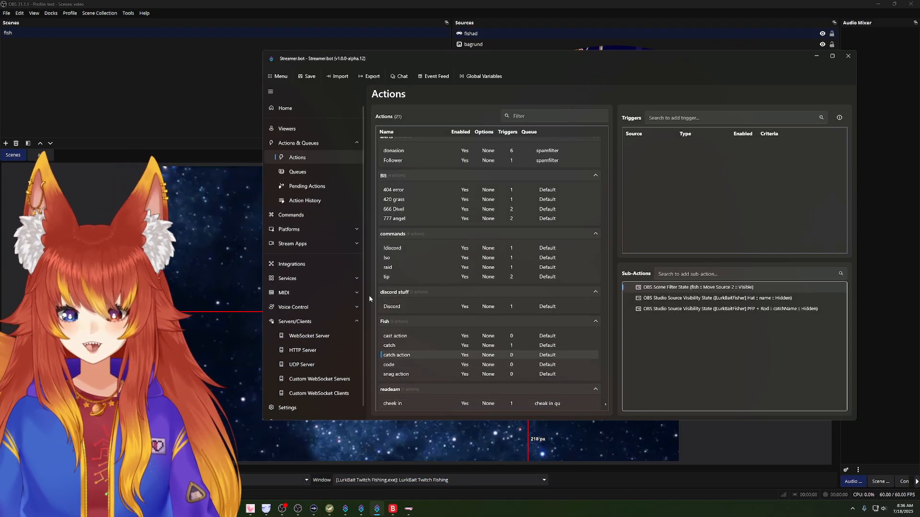